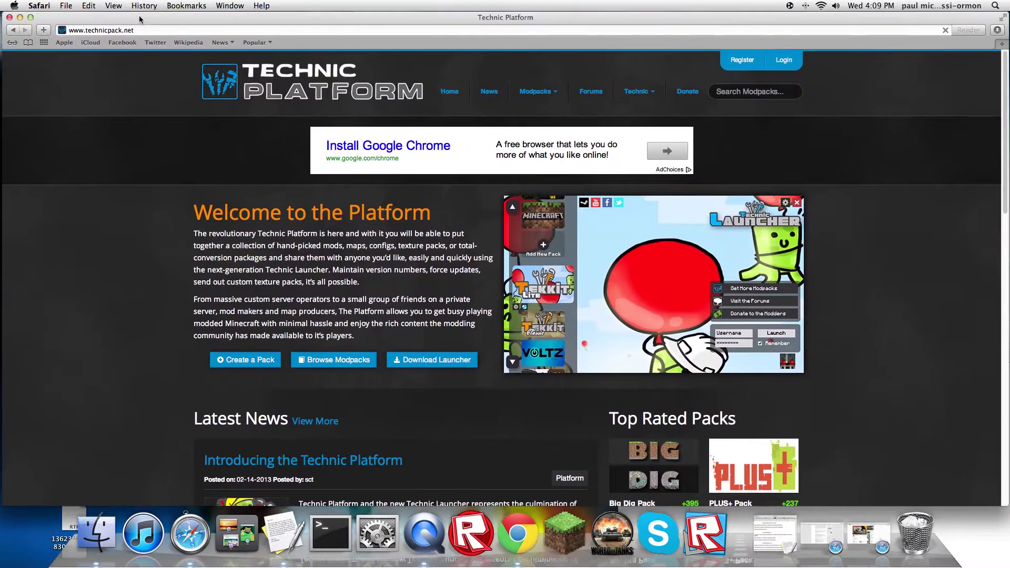
pyautogui.click(141, 7)
pyautogui.click(141, 9)
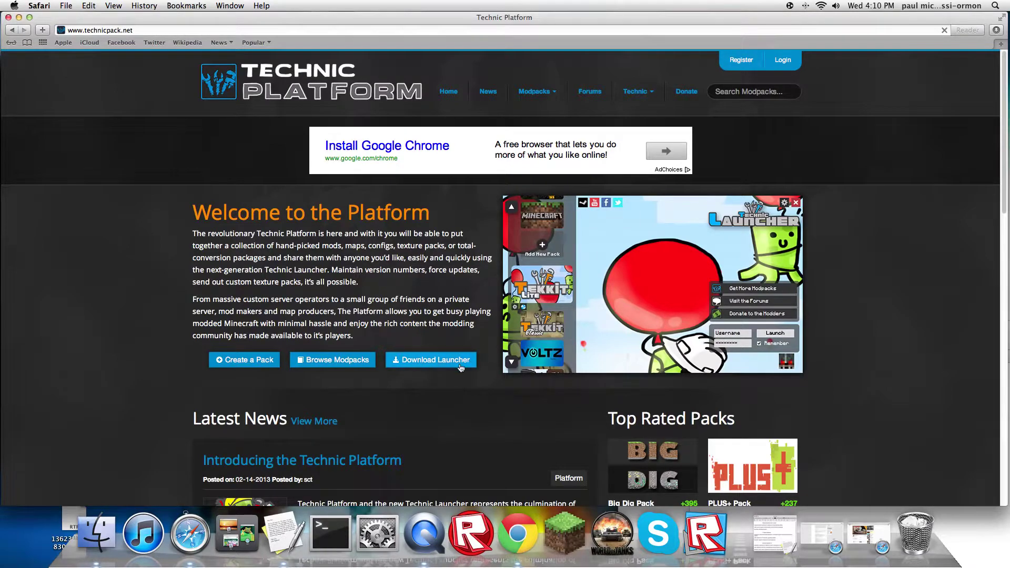
# - Check the browser's downloads list for TechnicLauncher.jar and close the Technic Platform window
pyautogui.press('F11')
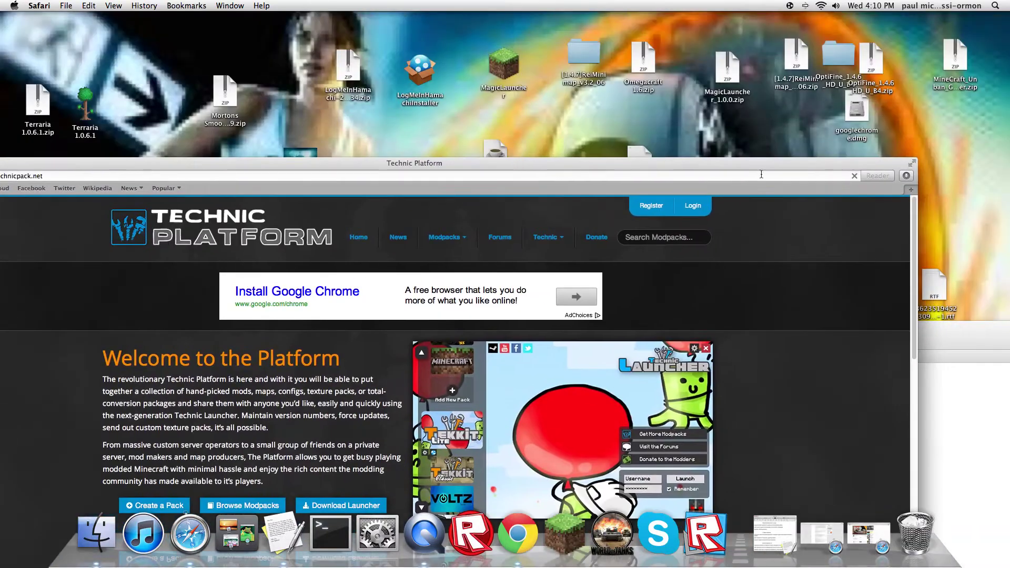
pyautogui.click(905, 176)
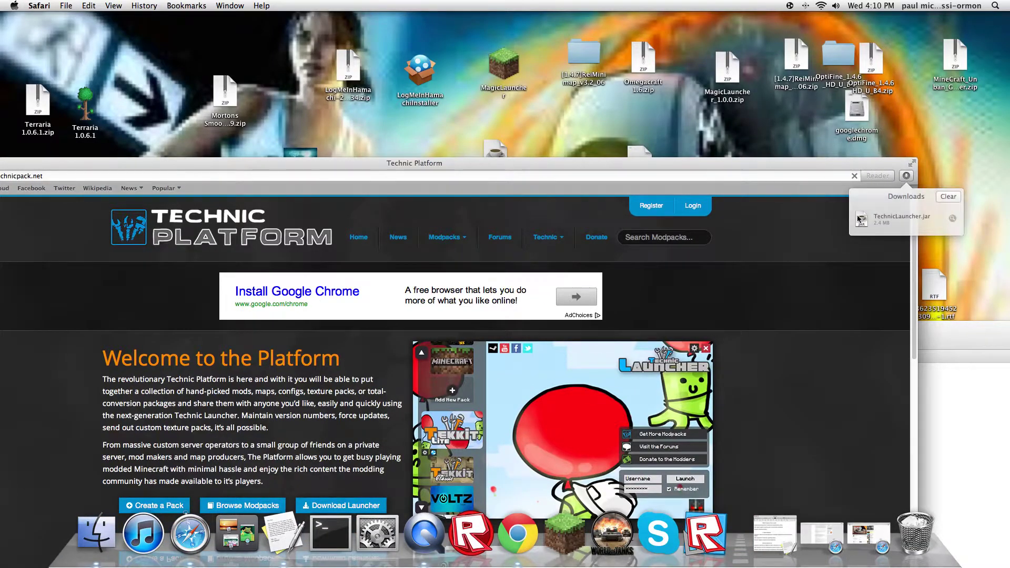
pyautogui.moveTo(856, 223); pyautogui.dragTo(544, 105)
pyautogui.moveTo(577, 161); pyautogui.dragTo(905, 169)
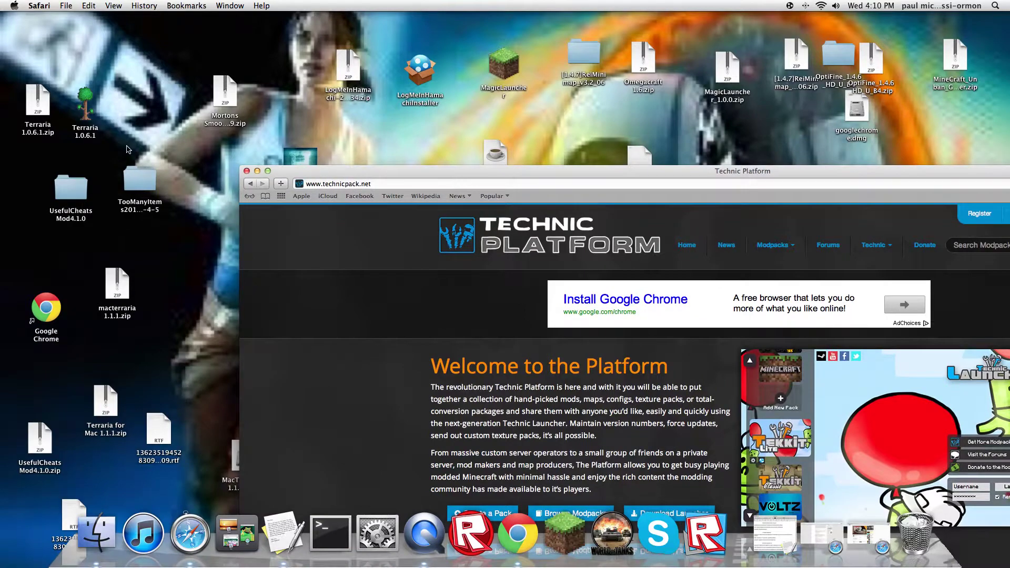
pyautogui.click(247, 171)
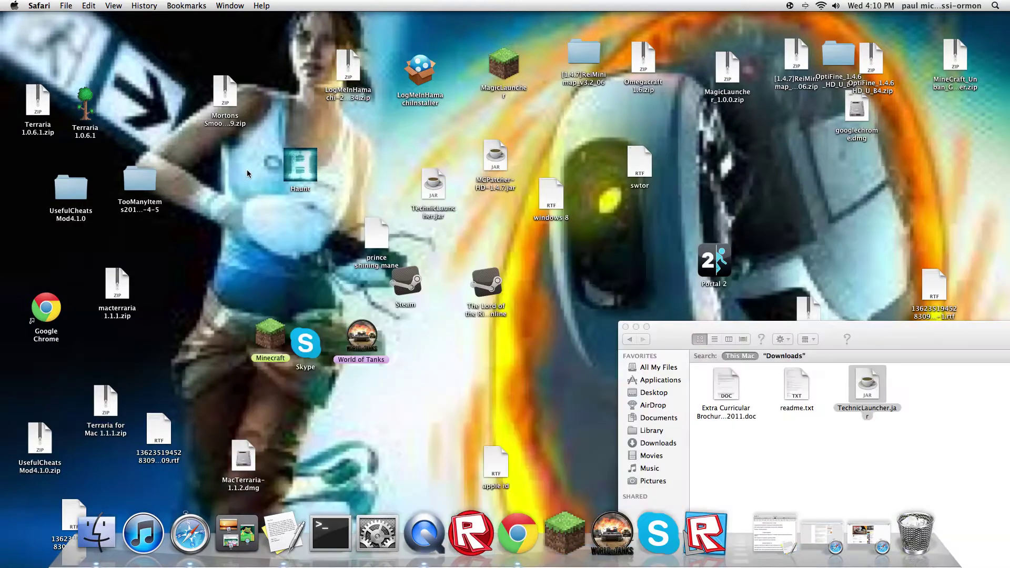
# - Try to move TechnicLauncher.jar from the desktop into the Finder search results for Downloads, and close that search window
pyautogui.moveTo(364, 153); pyautogui.dragTo(435, 155)
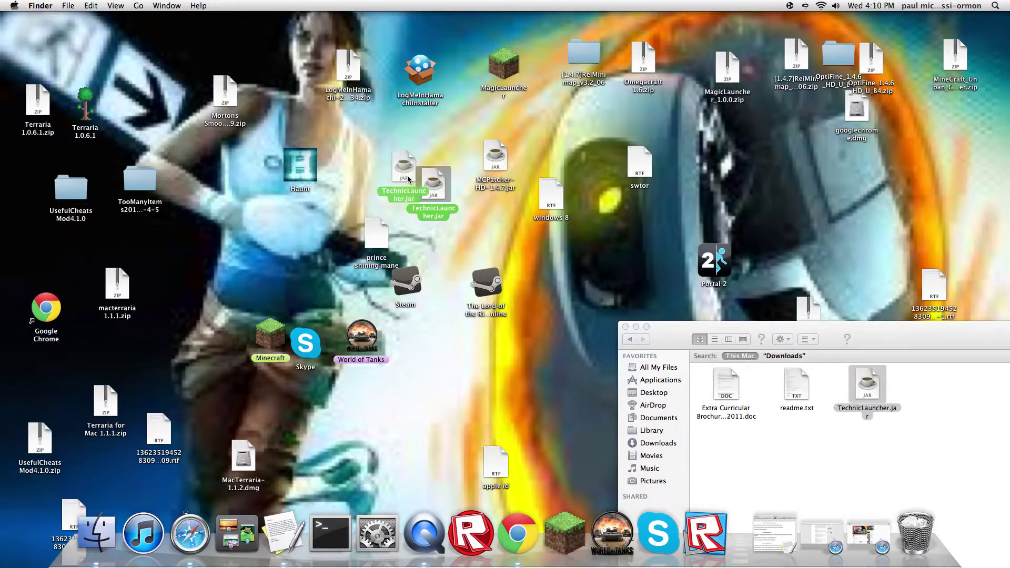
pyautogui.click(499, 222)
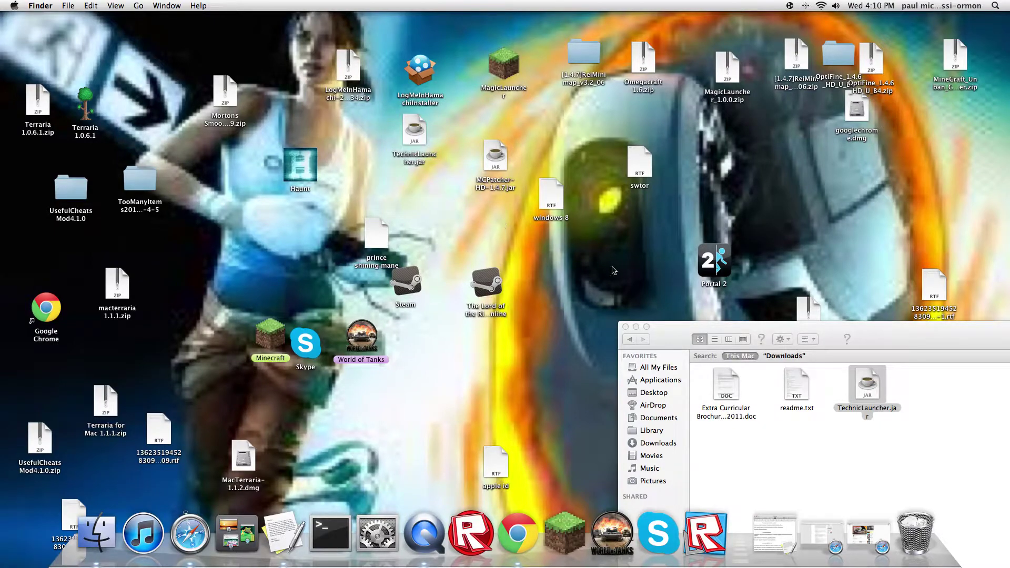
pyautogui.moveTo(686, 322); pyautogui.dragTo(571, 192)
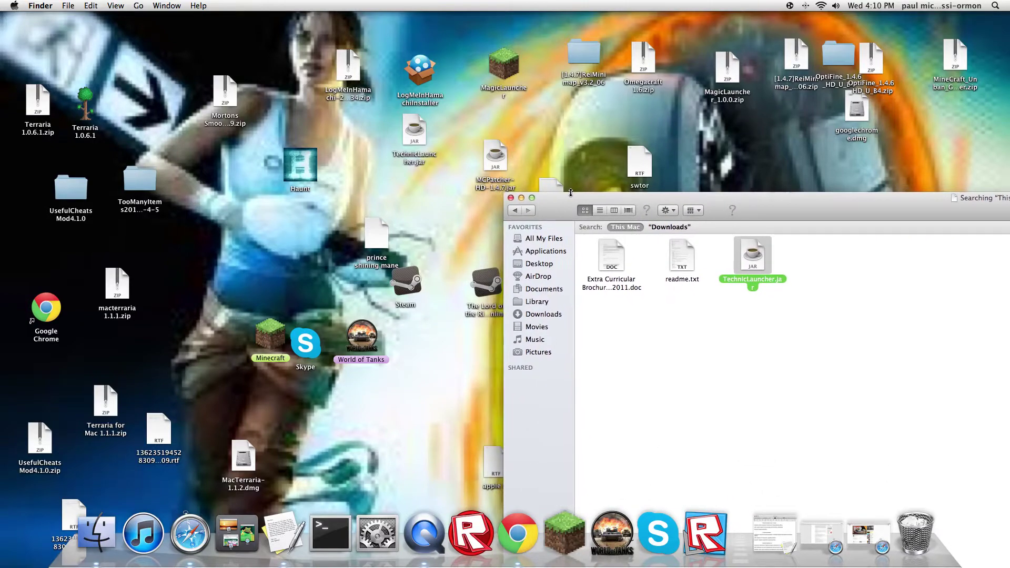
pyautogui.click(666, 229)
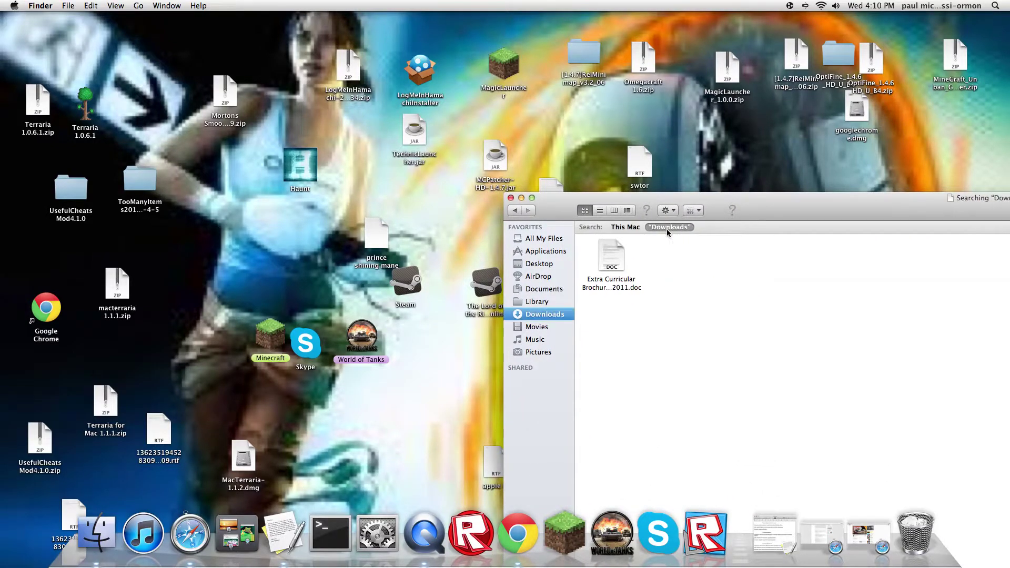
pyautogui.click(453, 163)
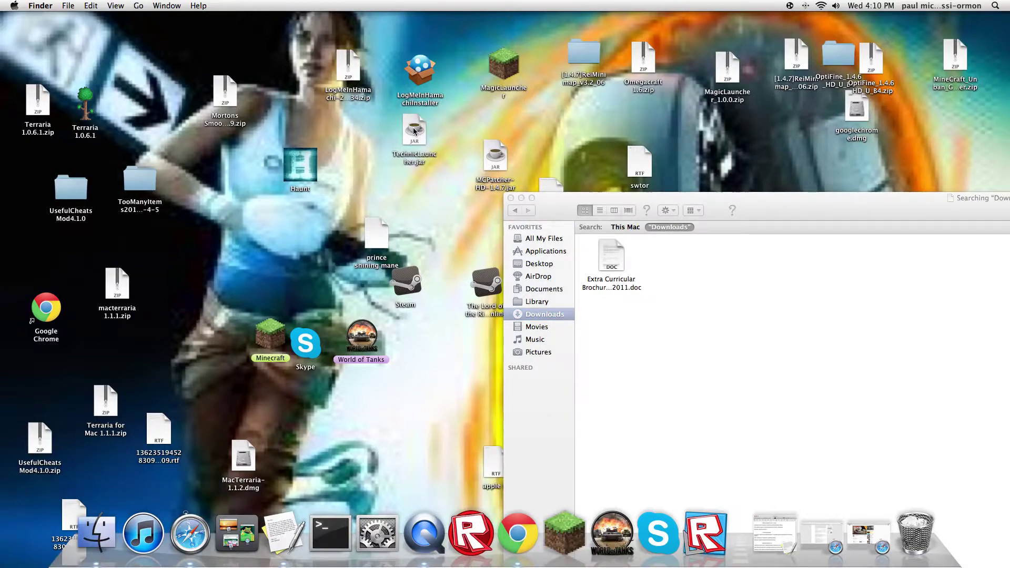
pyautogui.moveTo(415, 131); pyautogui.dragTo(687, 279)
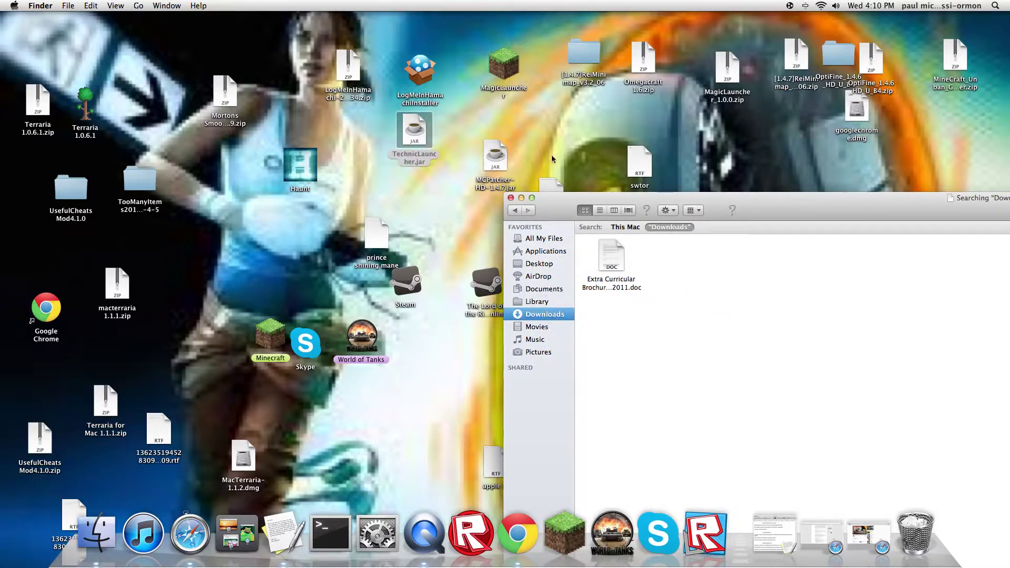
pyautogui.click(510, 198)
# - Move TechnicLauncher.jar from the desktop into the Downloads folder and close the Finder window
pyautogui.click(85, 528)
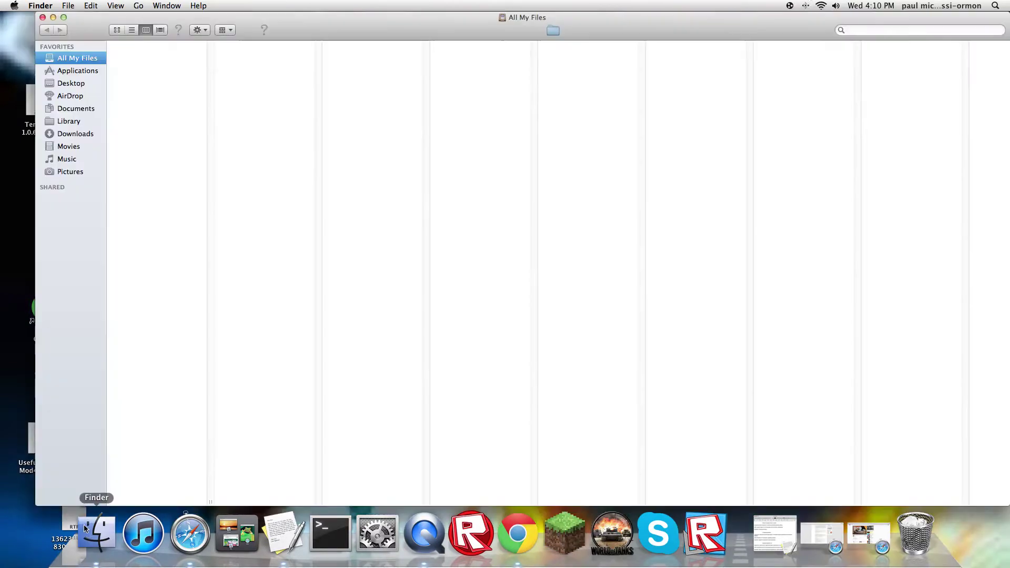
pyautogui.moveTo(276, 23); pyautogui.dragTo(509, 73)
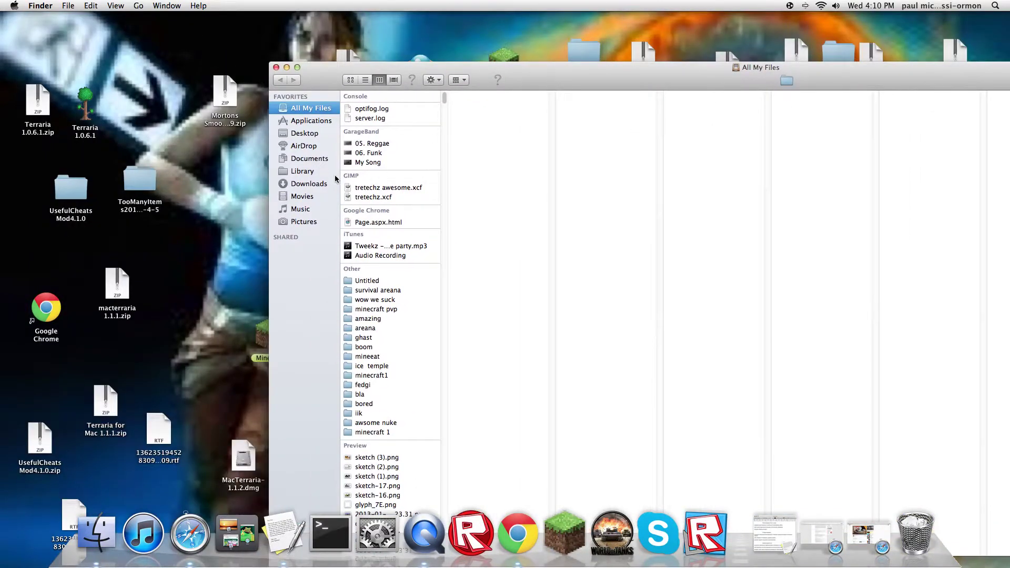
pyautogui.click(321, 184)
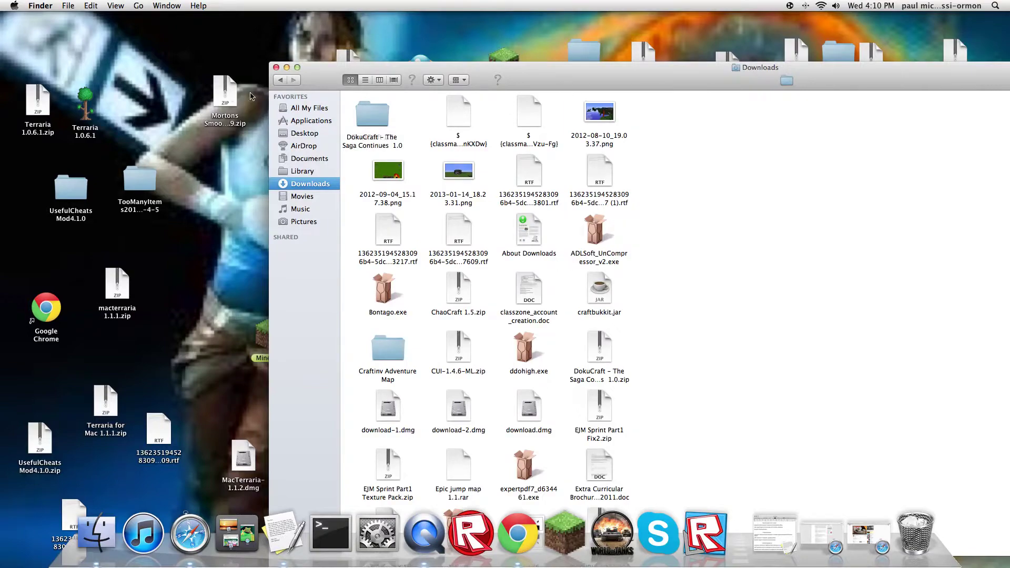
pyautogui.moveTo(368, 67); pyautogui.dragTo(589, 80)
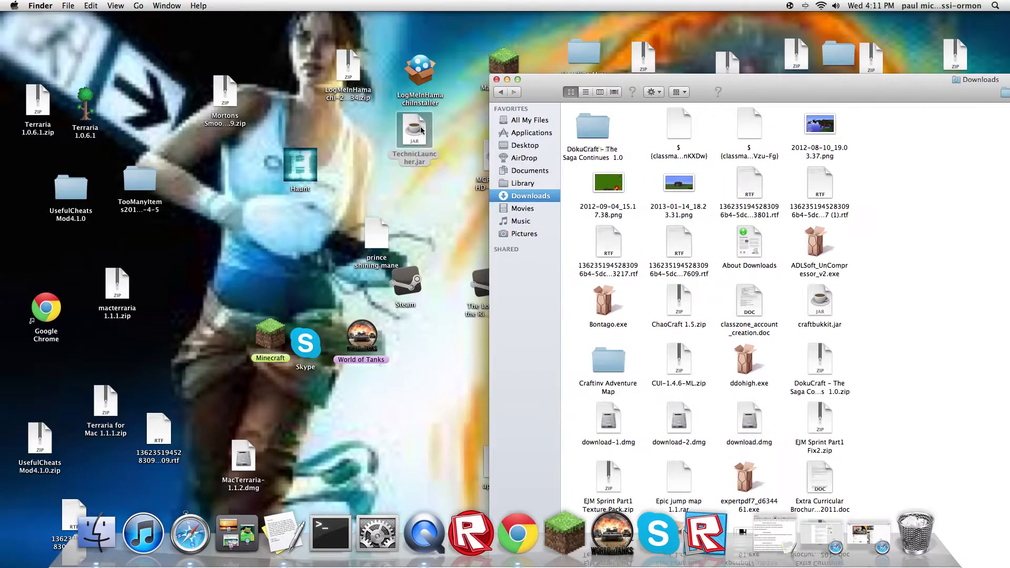
pyautogui.moveTo(421, 130); pyautogui.dragTo(655, 244)
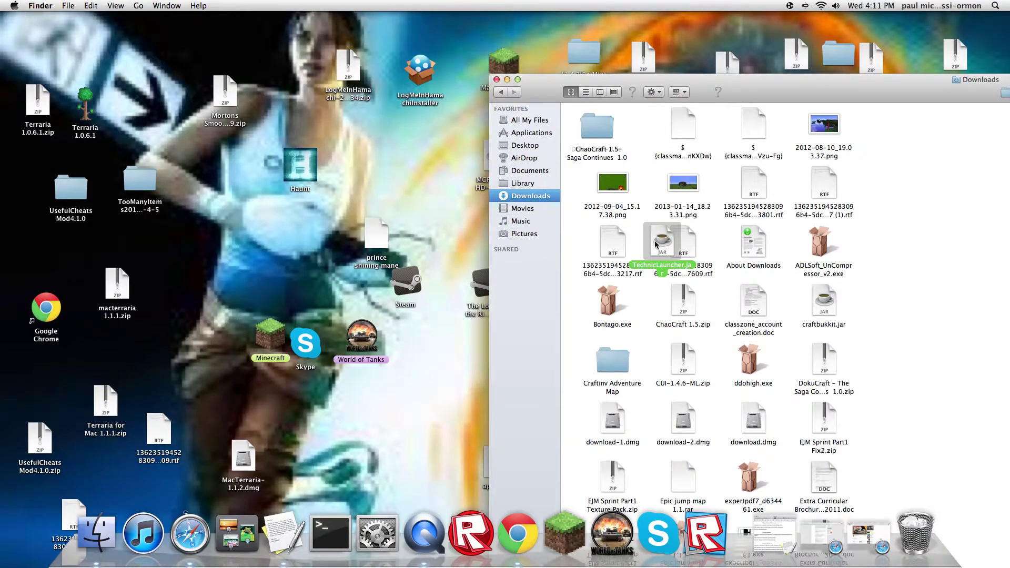
pyautogui.click(465, 190)
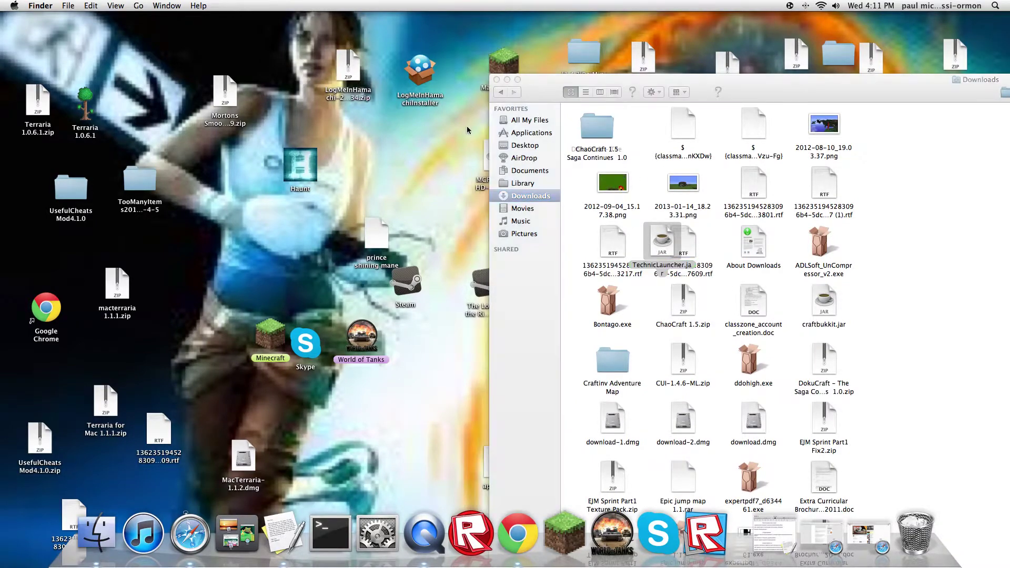
pyautogui.click(496, 79)
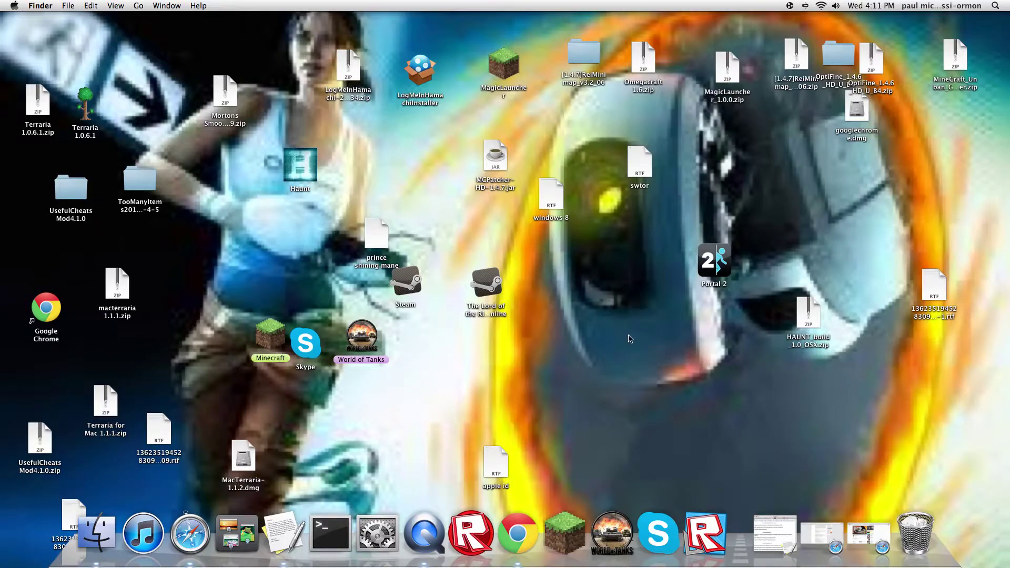
# - Switch to Terminal with a new window and place it near the middle of the desktop
pyautogui.rightClick(322, 544)
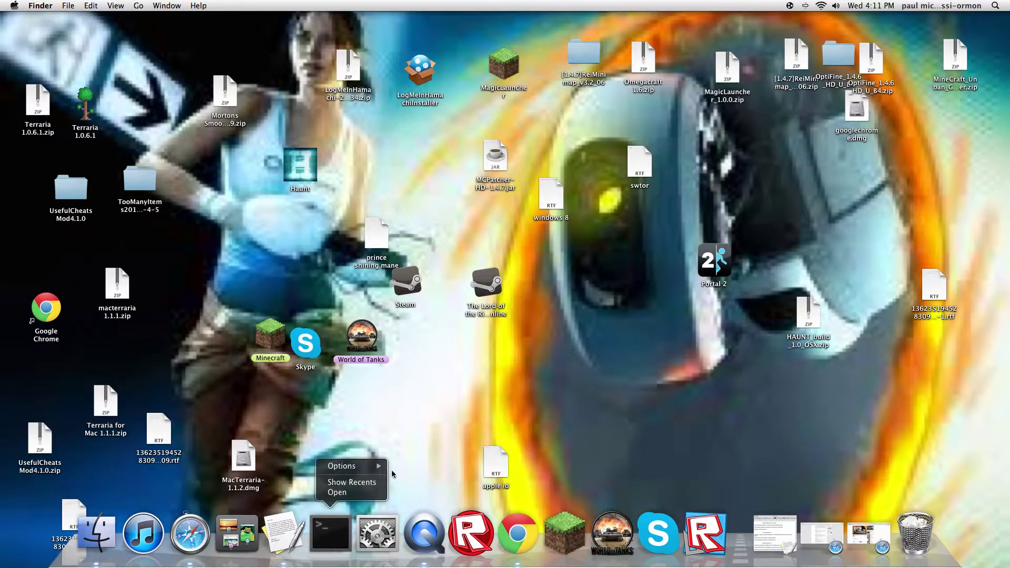
pyautogui.click(345, 540)
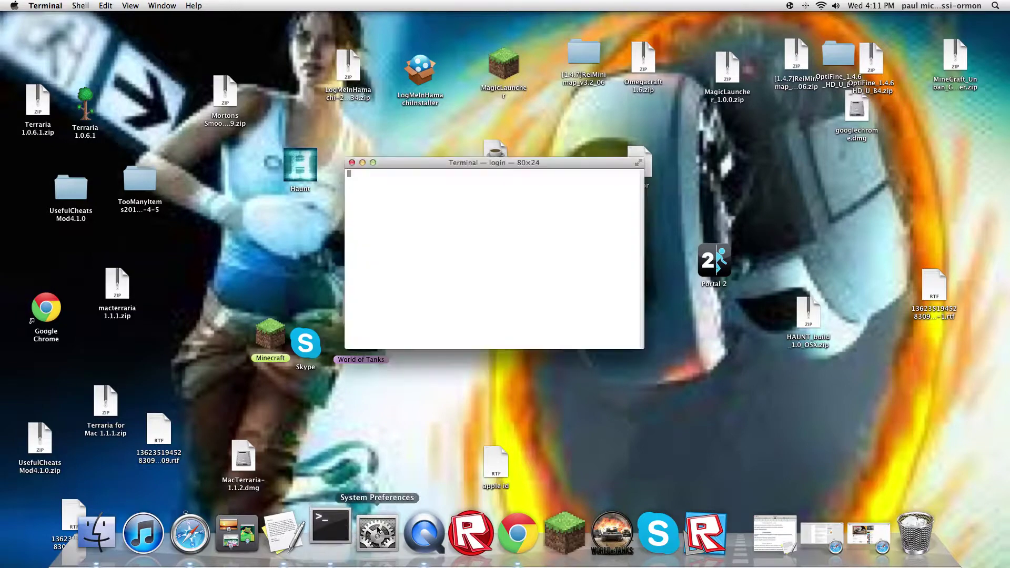
pyautogui.moveTo(405, 164); pyautogui.dragTo(589, 153)
pyautogui.click(316, 219)
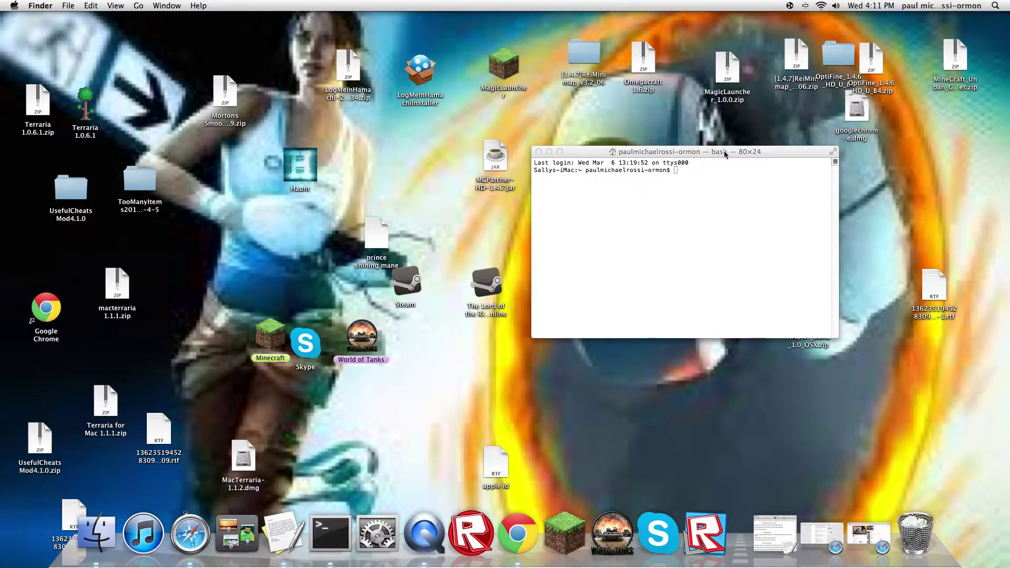
pyautogui.moveTo(724, 151); pyautogui.dragTo(565, 125)
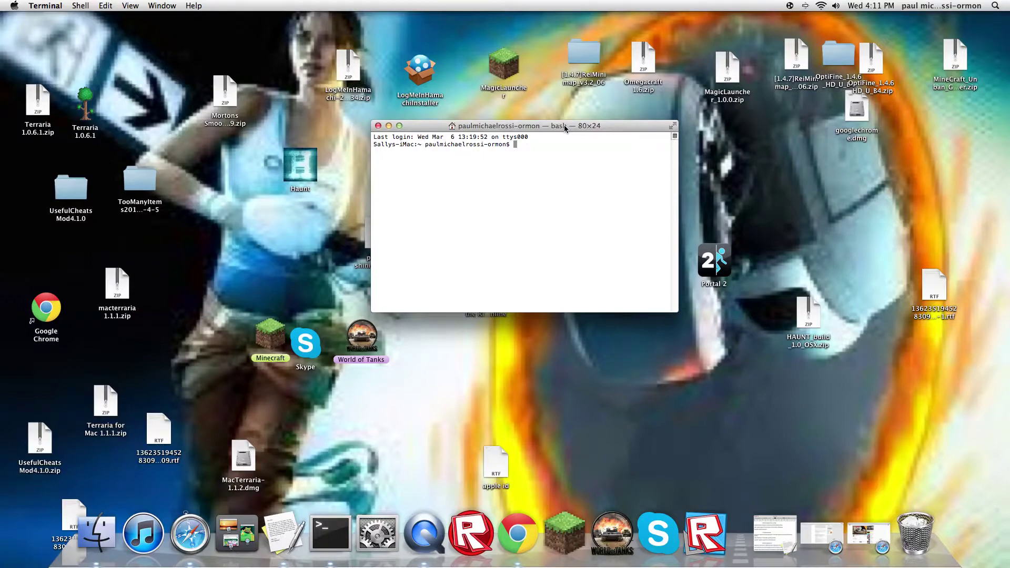
# - Switch to Safari, search Google for "technic" in a new tab and open the Technic Platform site
pyautogui.click(192, 531)
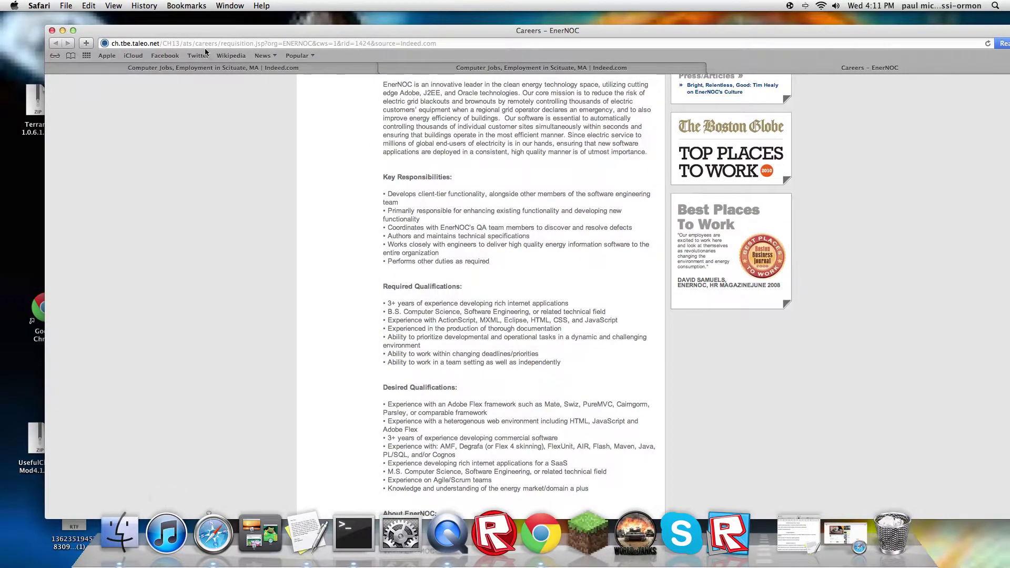
pyautogui.moveTo(757, 30); pyautogui.dragTo(599, 42)
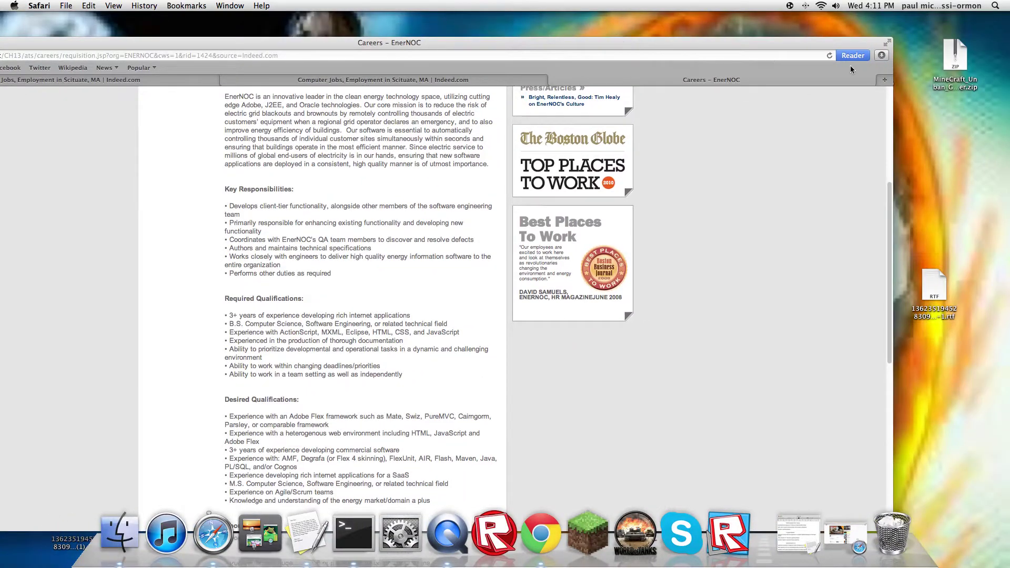
pyautogui.click(886, 81)
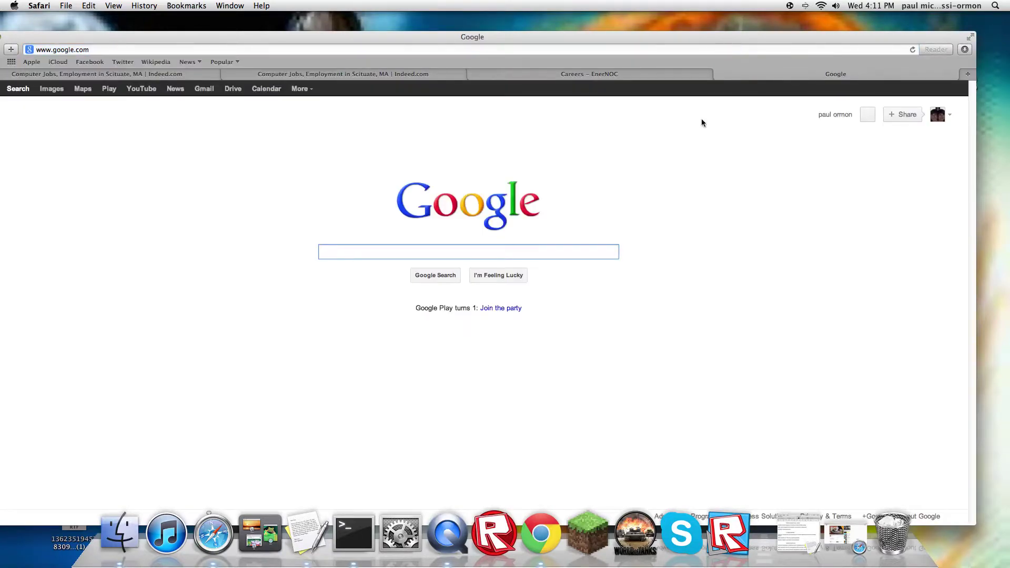
pyautogui.write('technic')
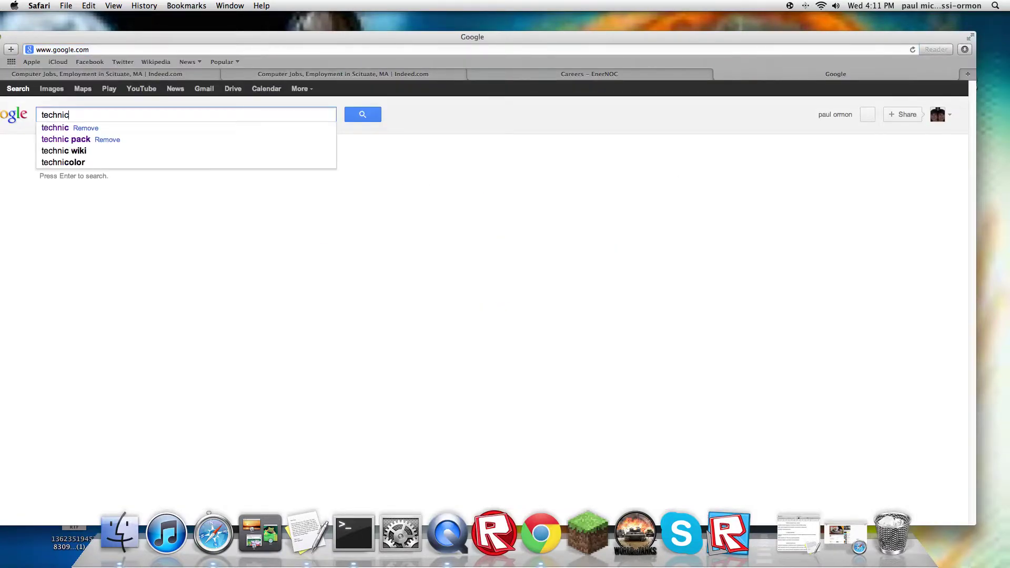
pyautogui.press('Return')
pyautogui.moveTo(421, 38); pyautogui.dragTo(539, 32)
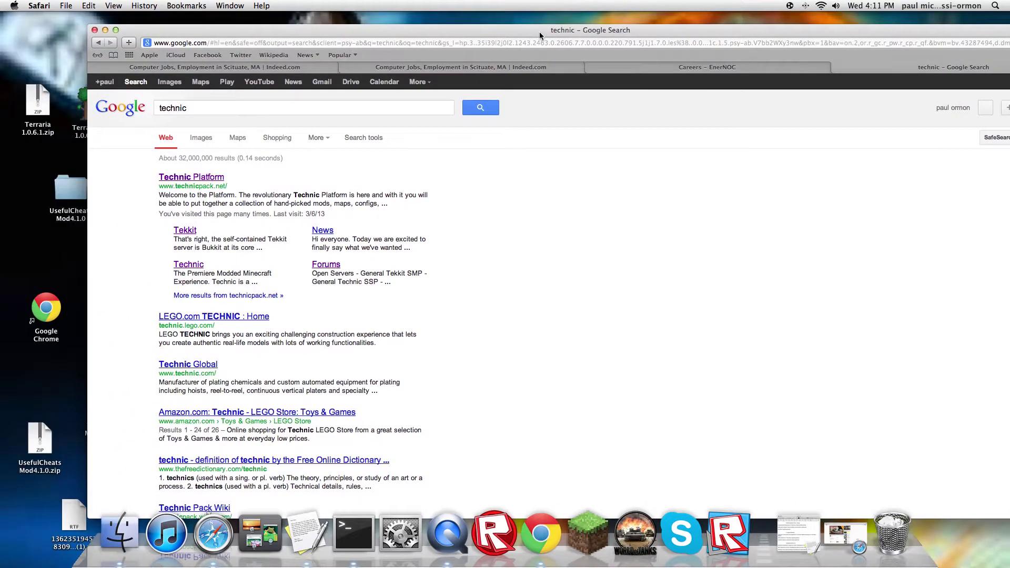
pyautogui.click(218, 181)
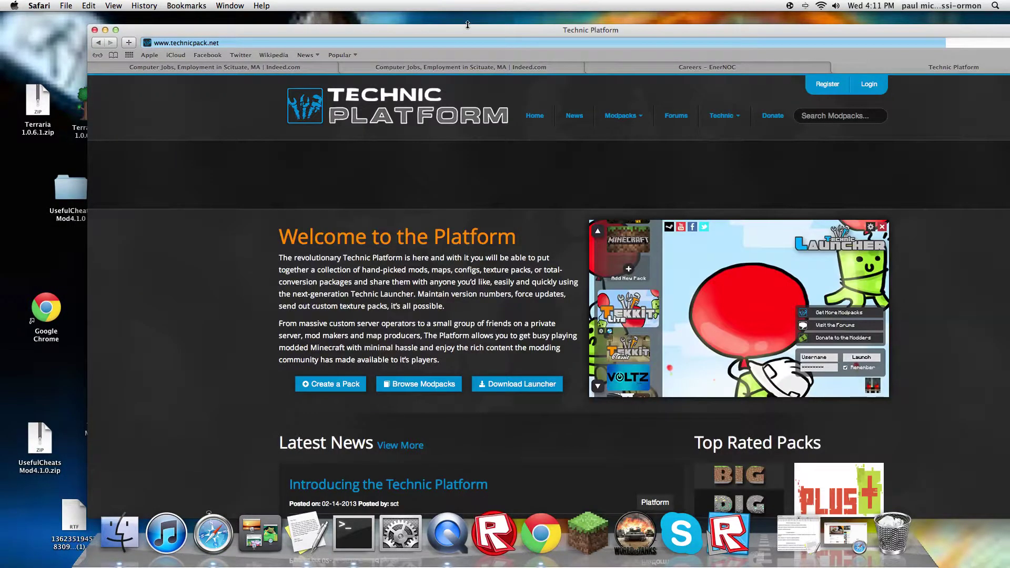
# - Go to the Technic forums and search them for "white screen crash"
pyautogui.moveTo(465, 26); pyautogui.dragTo(401, 23)
pyautogui.click(611, 111)
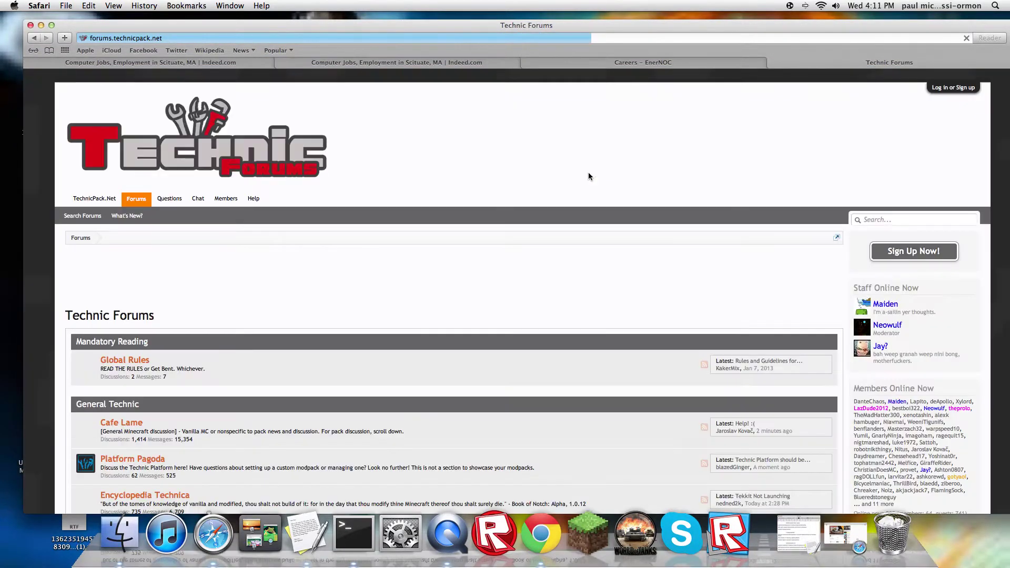
pyautogui.click(909, 218)
pyautogui.write('wh')
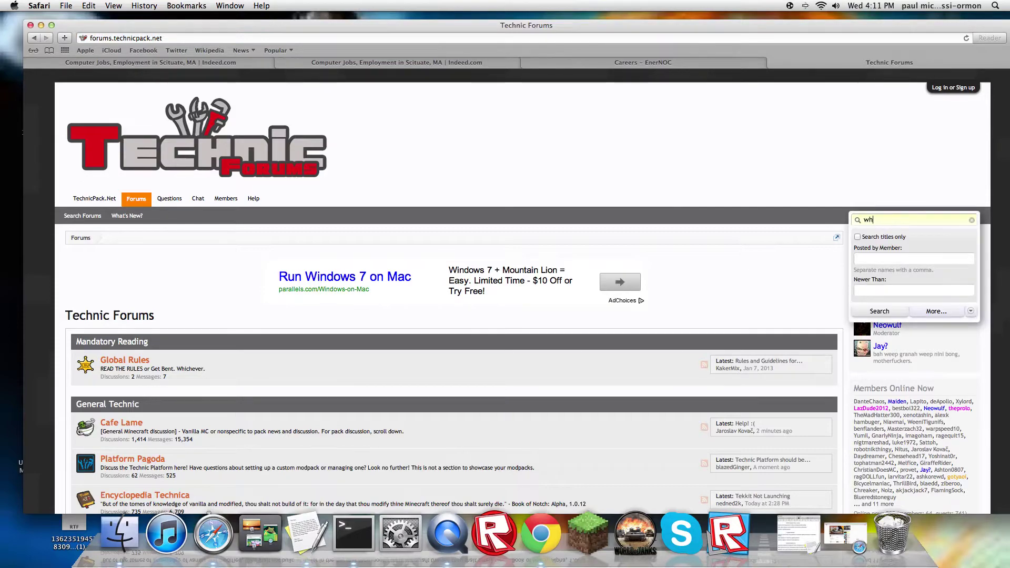
pyautogui.write('ite screen crash')
pyautogui.press('Return')
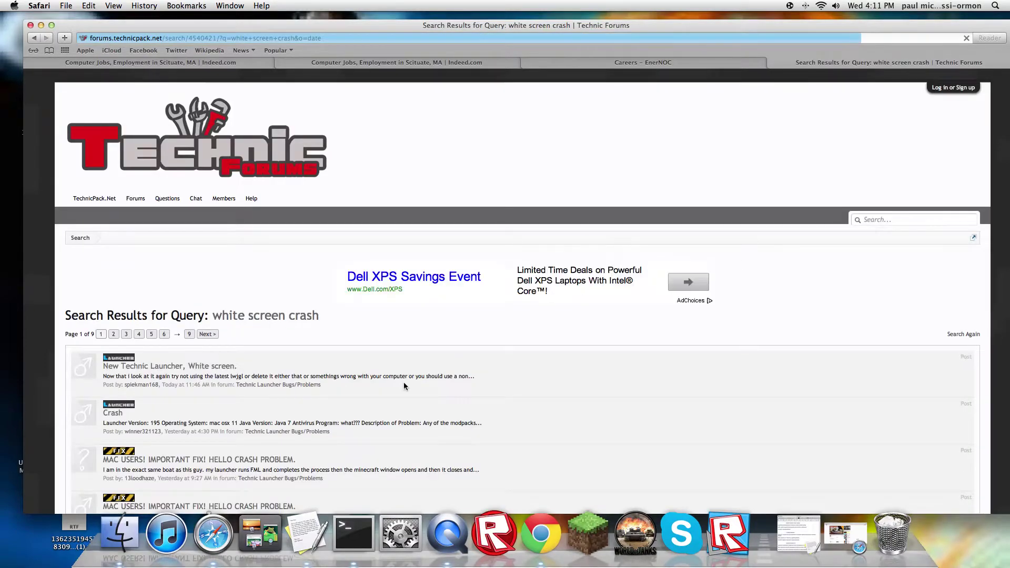
# - Open the thread "MAC USERS! IMPORTANT FIX! HELLO CRASH PROBLEM." and find the first post on its page with the Terminal commands
pyautogui.scroll(-3, 368, 389)
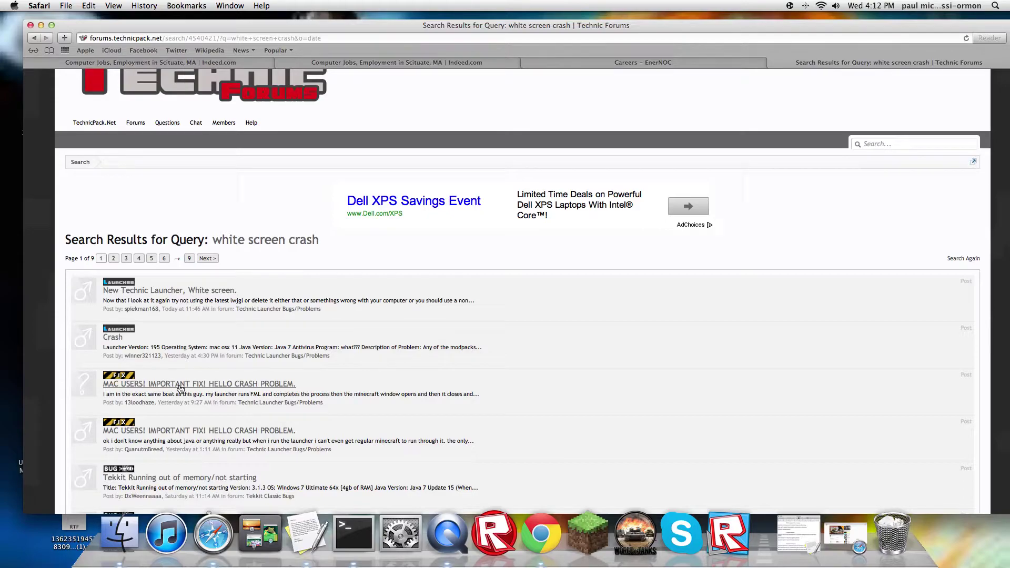
pyautogui.click(181, 385)
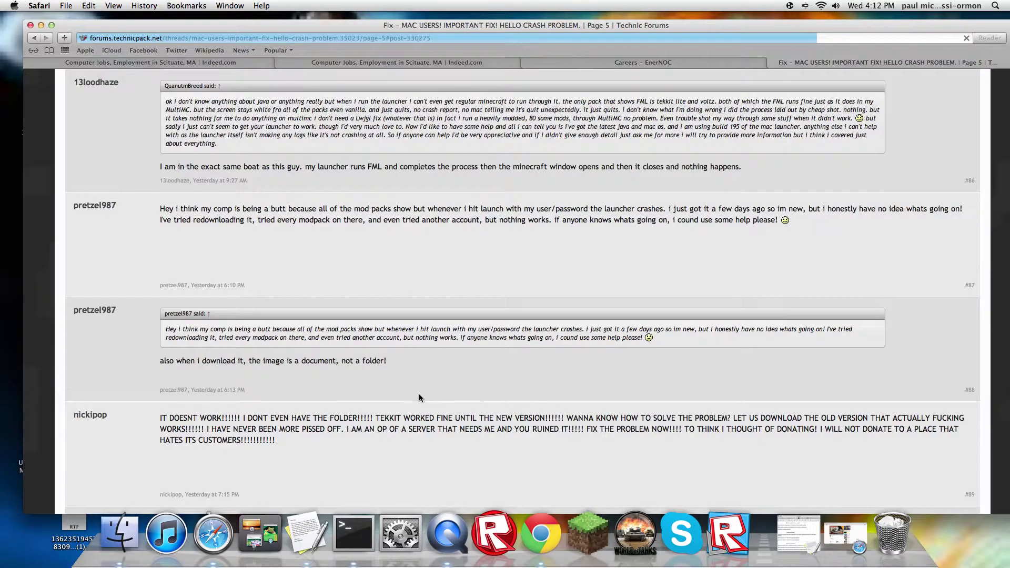
pyautogui.scroll(10, 340, 336)
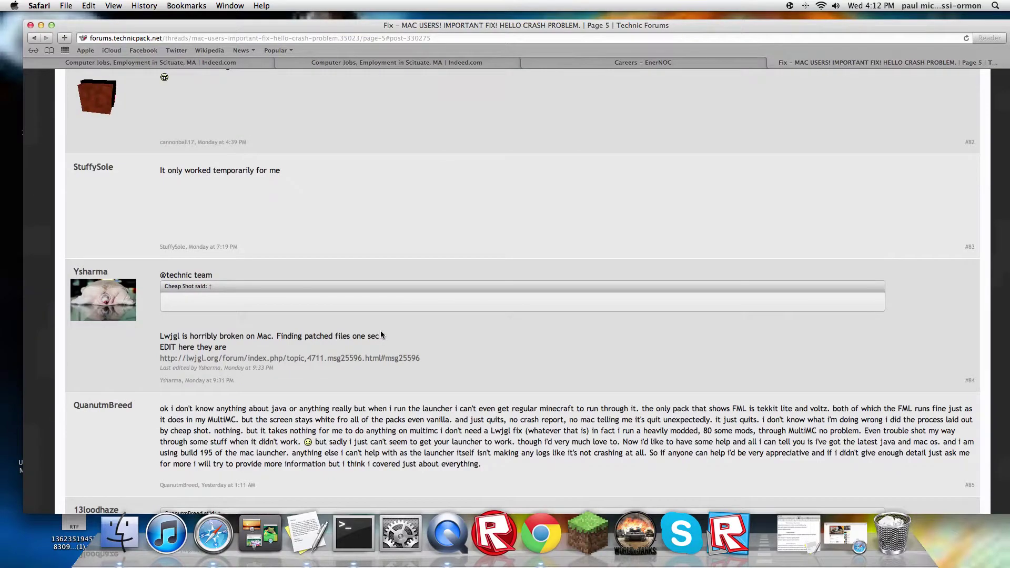
pyautogui.scroll(6, 392, 348)
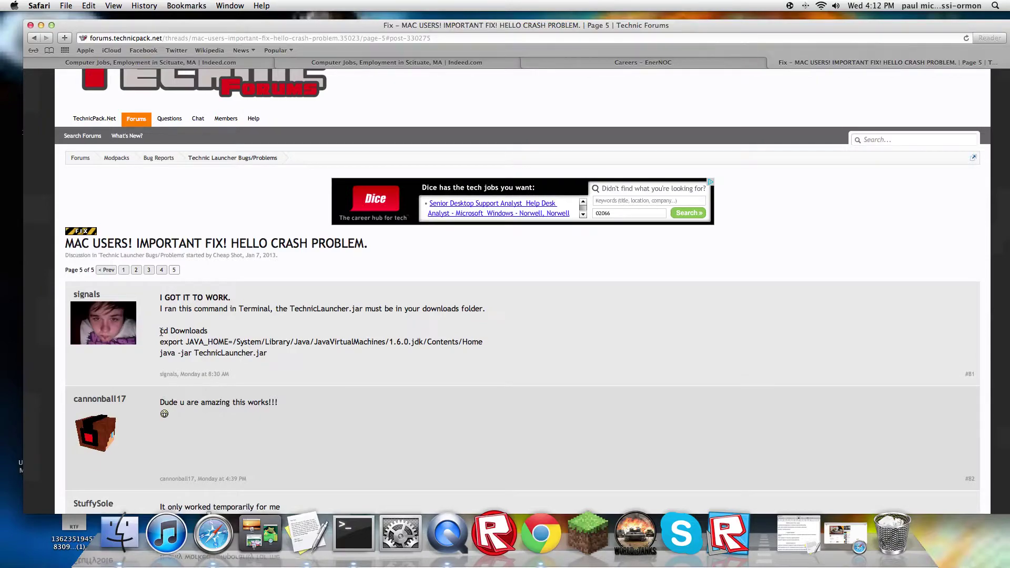
# - Copy the three Terminal commands, from "cd Downloads" to "java -jar TechnicLauncher.jar", out of the first forum post
pyautogui.moveTo(161, 332); pyautogui.dragTo(366, 355)
pyautogui.press('cmd+c')
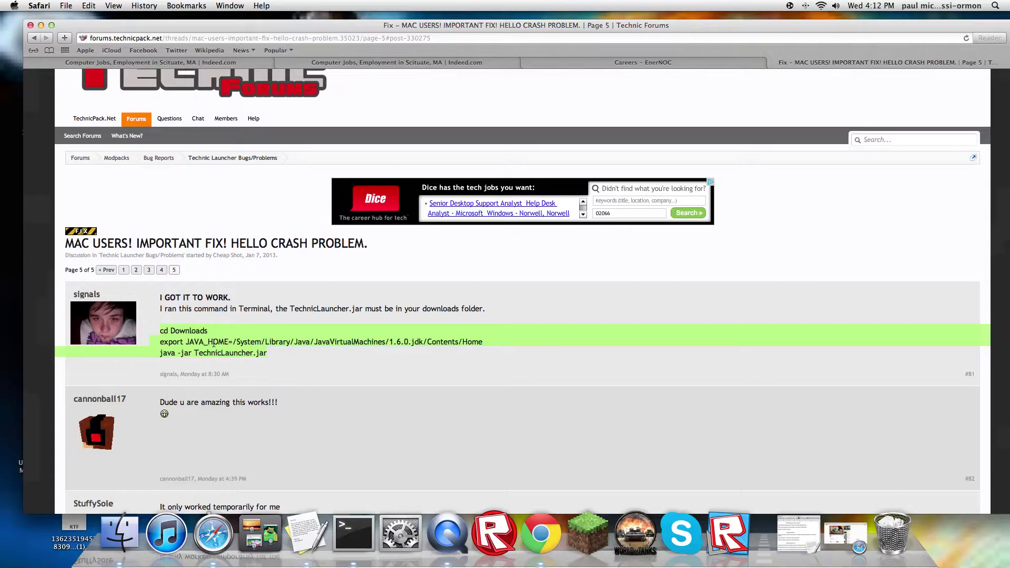
pyautogui.rightClick(213, 342)
pyautogui.click(292, 373)
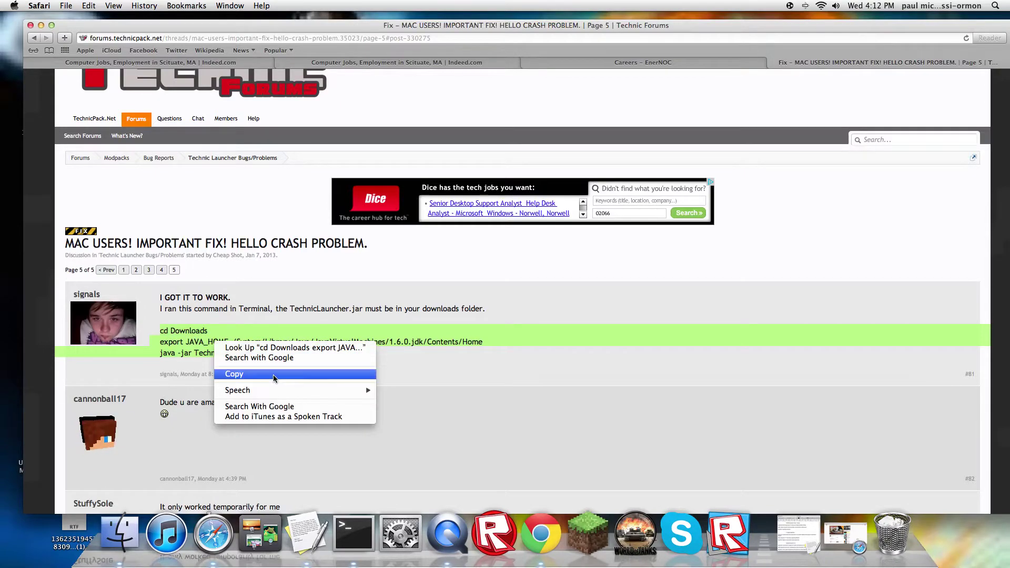
# - Move the browser window clear of the Terminal window, then paste the copied commands into Terminal and run them through "java -jar TechnicLauncher.jar"
pyautogui.moveTo(383, 22); pyautogui.dragTo(519, 279)
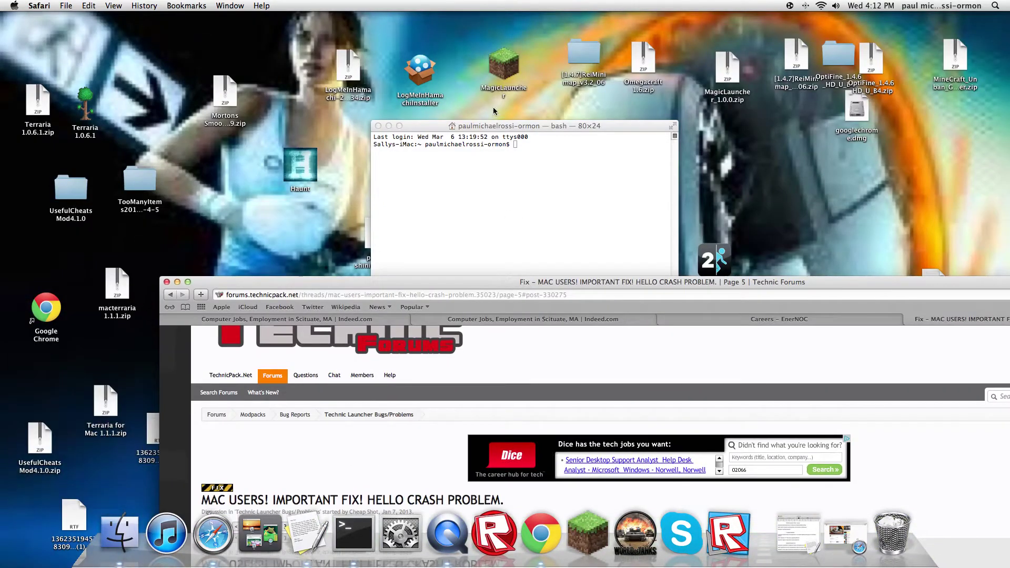
pyautogui.click(495, 126)
pyautogui.rightClick(536, 142)
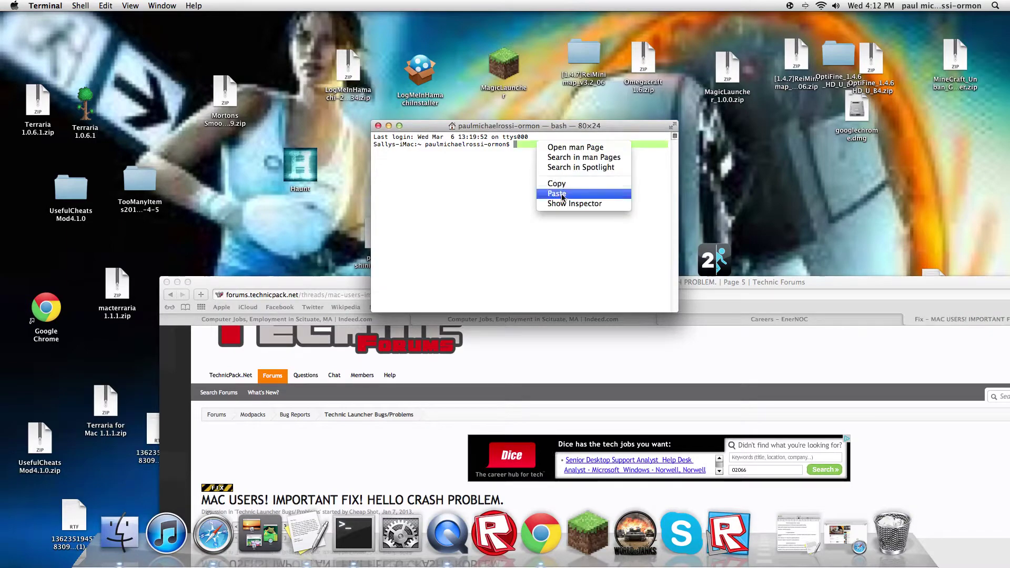
pyautogui.click(562, 195)
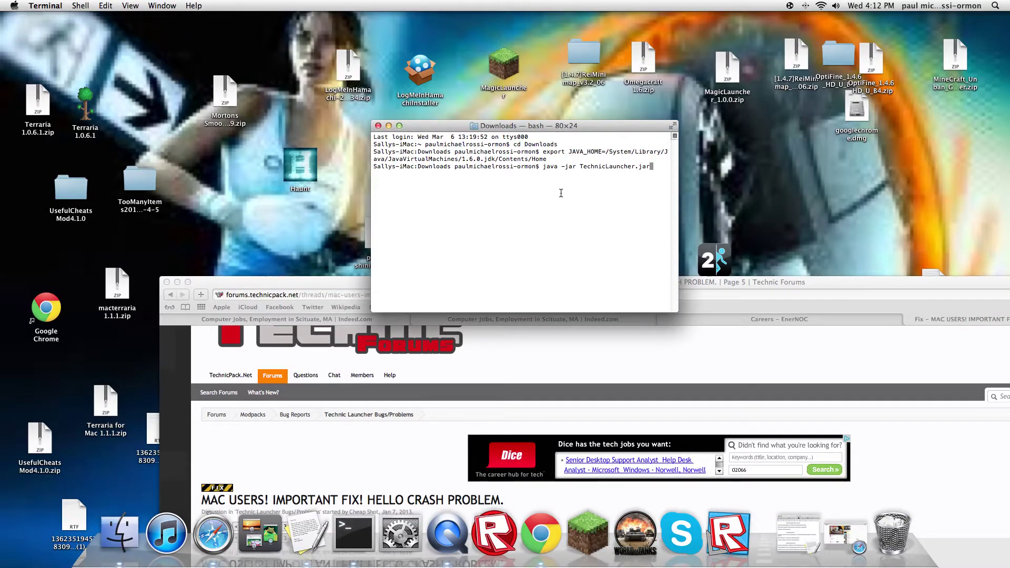
pyautogui.press('Return')
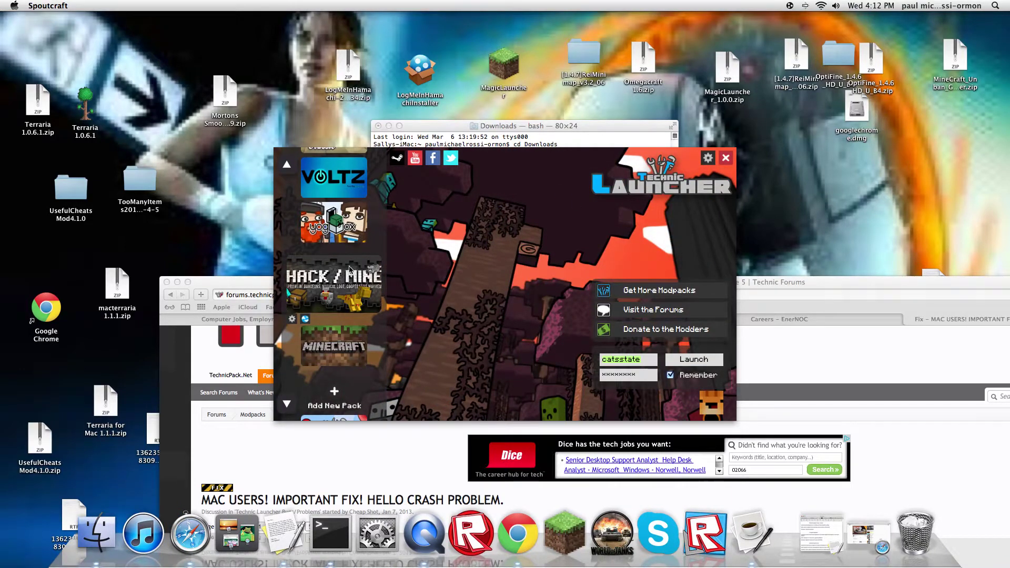
# - Select the Tekkit Lite modpack in Technic Launcher and launch it with the remembered login
pyautogui.scroll(-3, 350, 269)
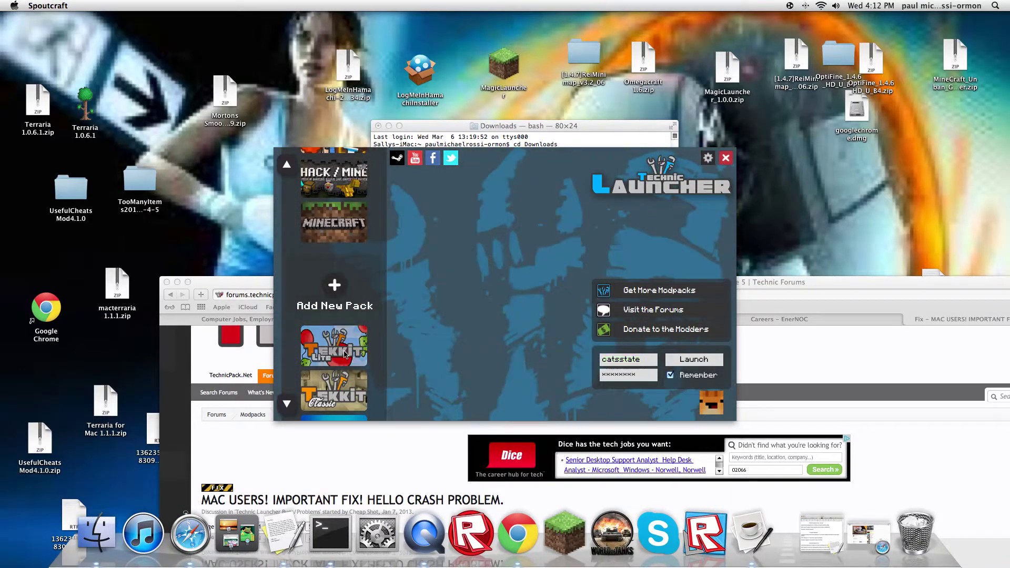
pyautogui.click(345, 354)
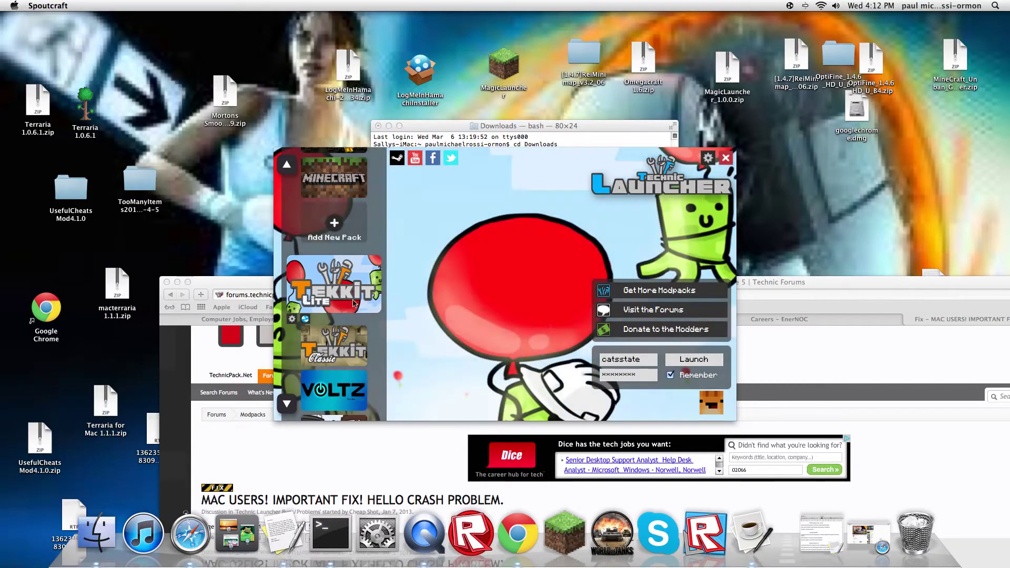
pyautogui.click(706, 360)
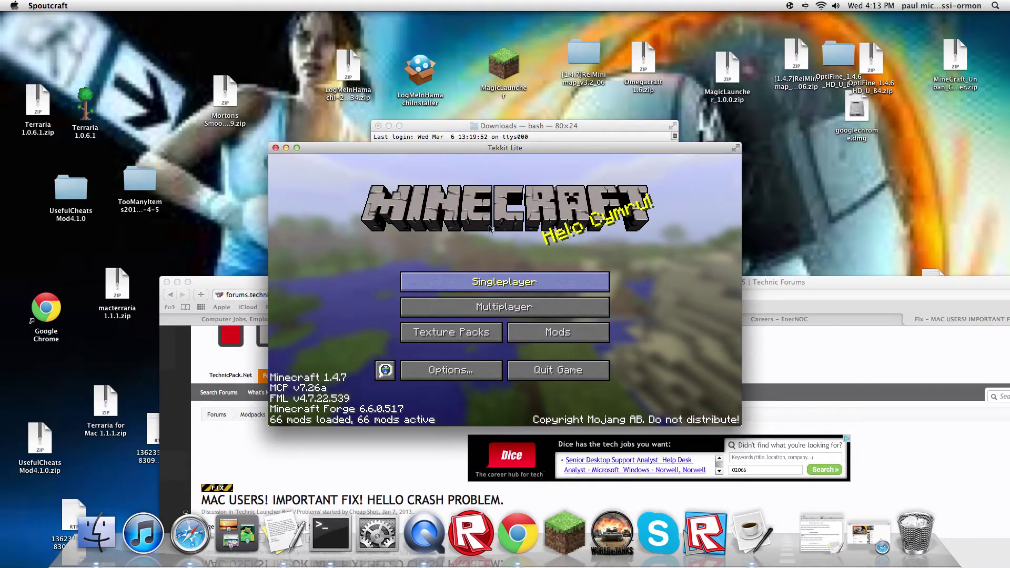
# - Load the singleplayer world "test" and enlarge the game window to fill the desktop
pyautogui.click(554, 292)
pyautogui.click(448, 260)
pyautogui.click(446, 287)
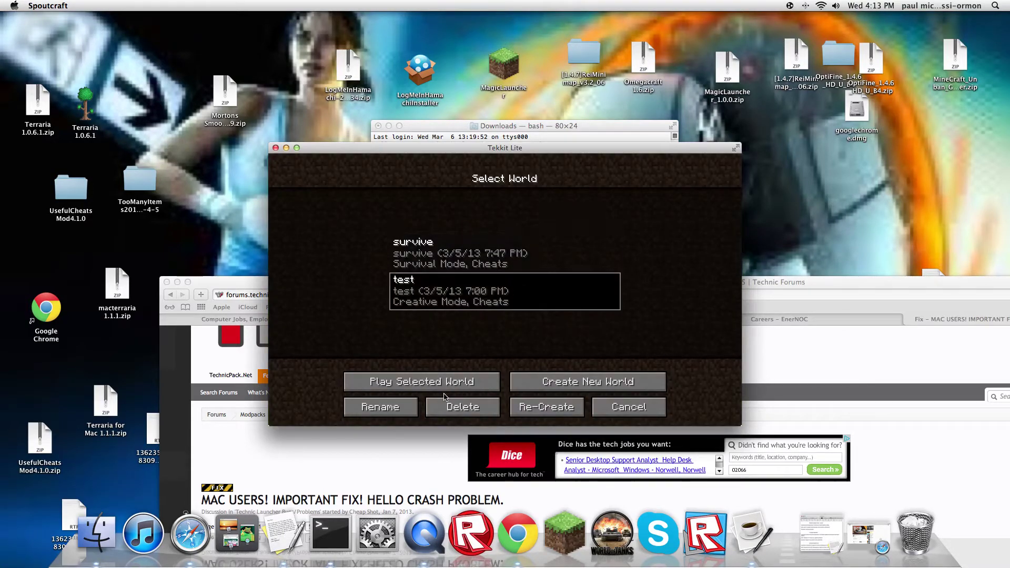
pyautogui.click(446, 381)
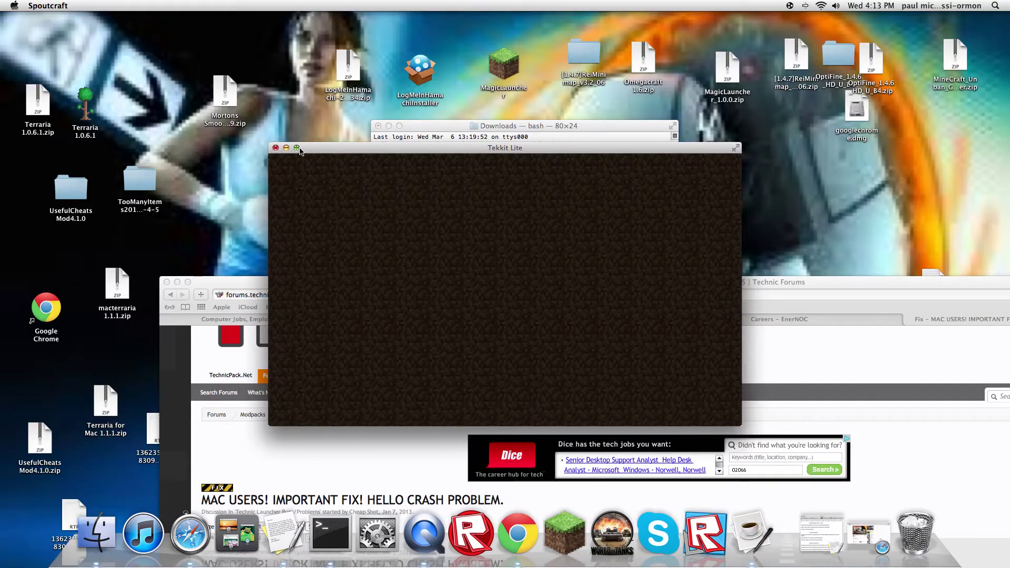
pyautogui.click(297, 149)
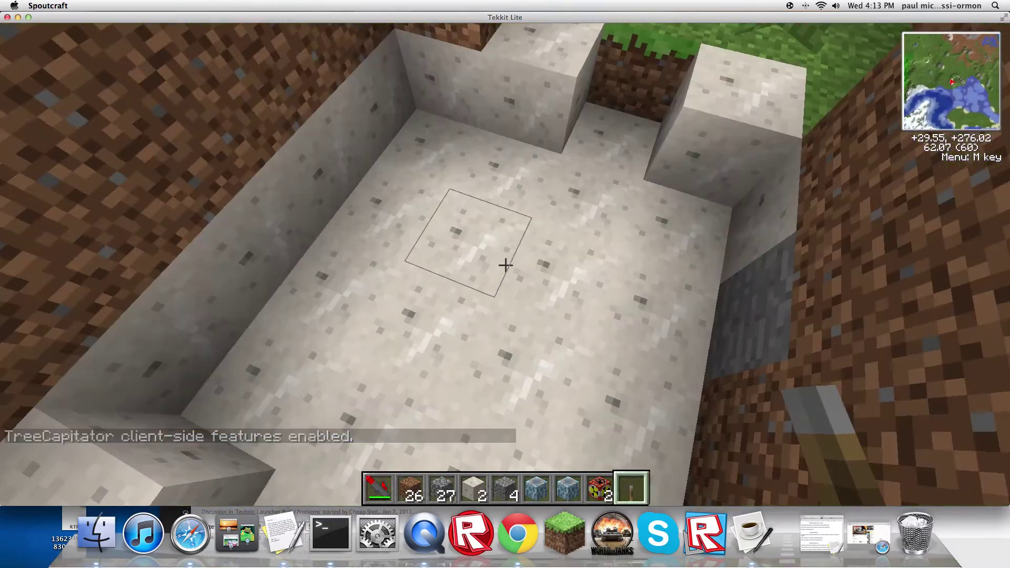
# - Dig into the pale stone floor of the pit, then fly up and fire the Mining Laser into it
pyautogui.click(505, 265)
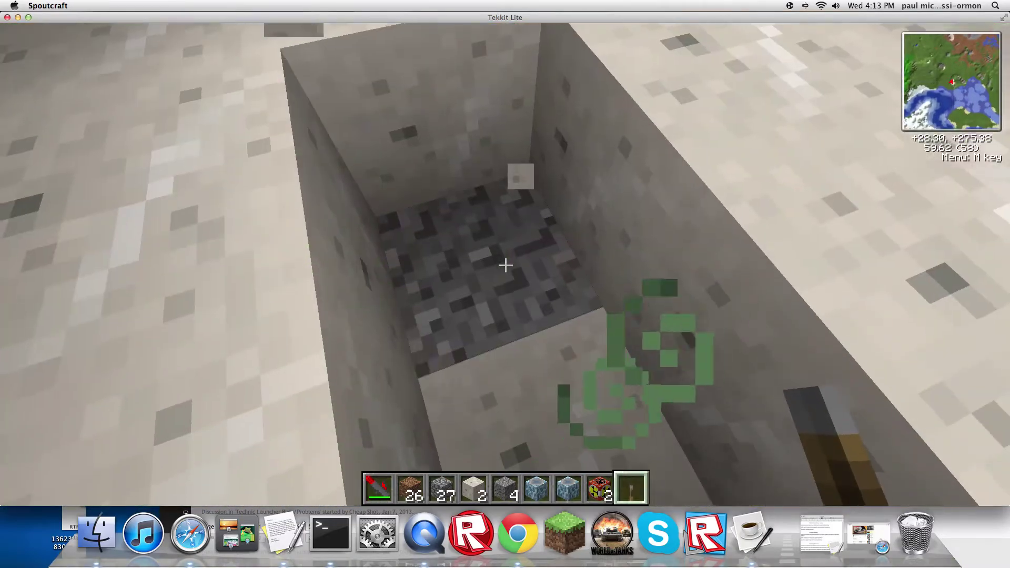
pyautogui.press('1')
pyautogui.press('space')
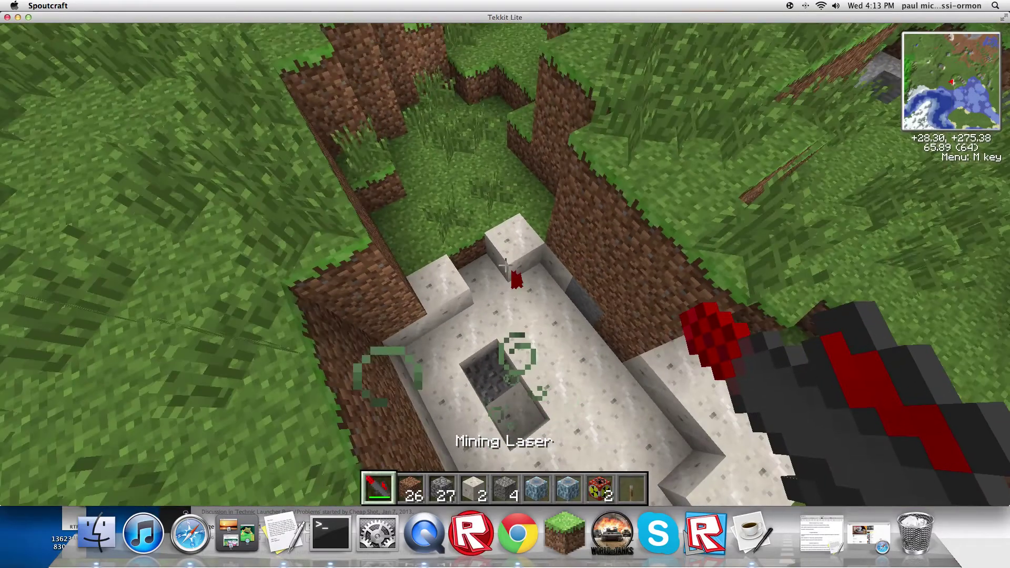
pyautogui.rightClick(505, 265)
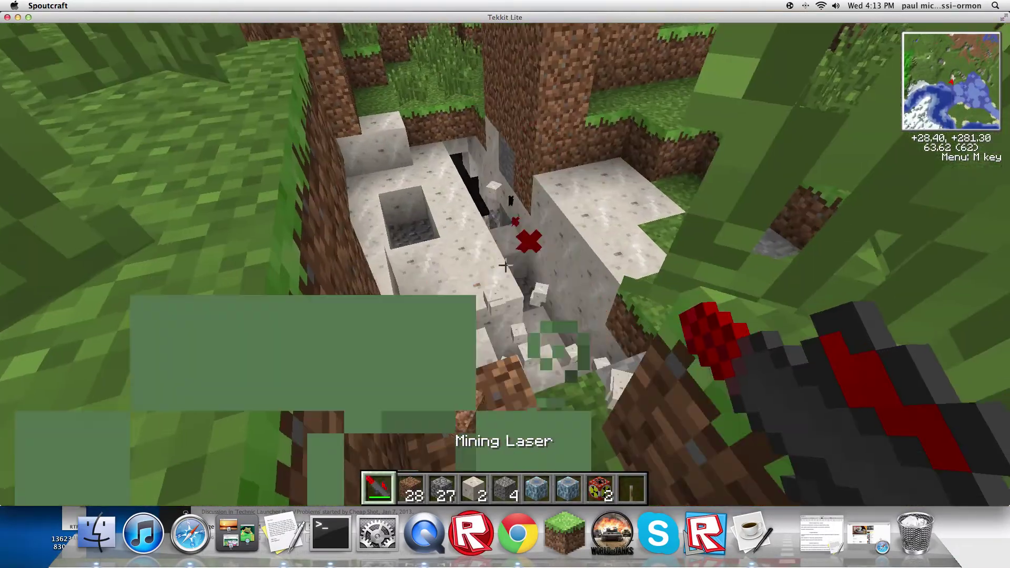
pyautogui.rightClick(505, 265)
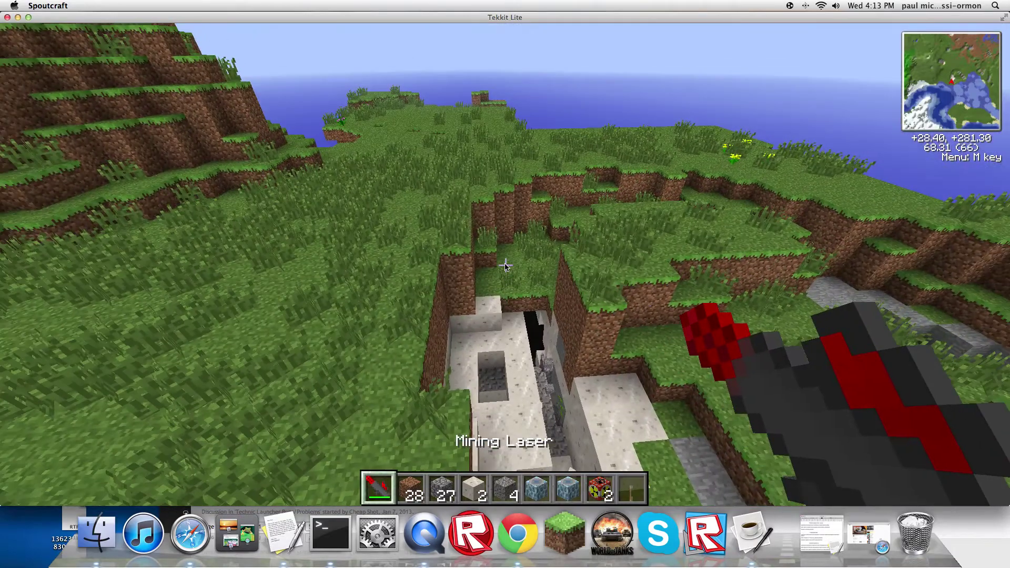
# - Browse the Building Blocks and Redstone items in the creative inventory
pyautogui.press('e')
pyautogui.moveTo(635, 199); pyautogui.dragTo(630, 342)
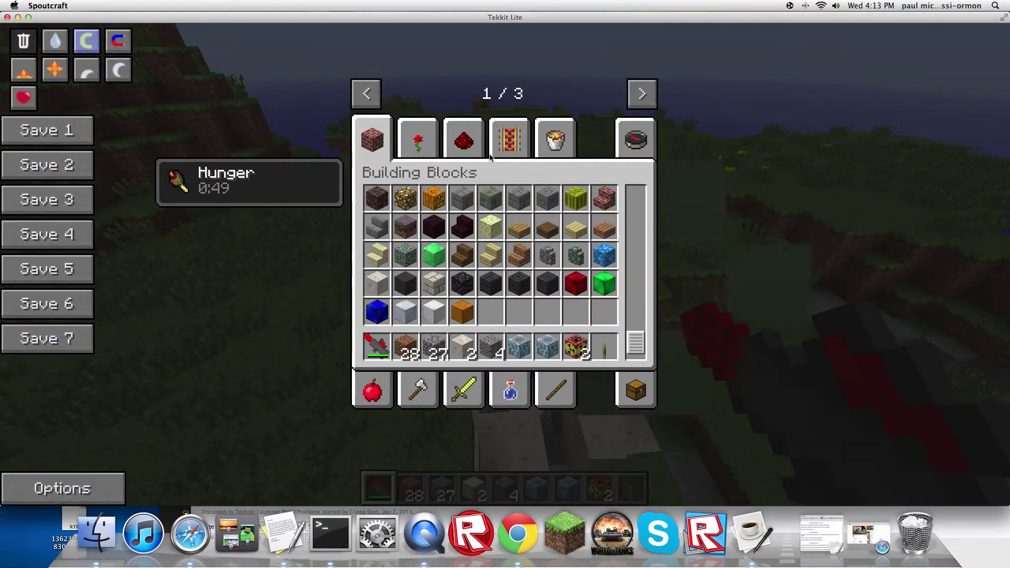
pyautogui.click(465, 140)
pyautogui.moveTo(641, 193); pyautogui.dragTo(641, 319)
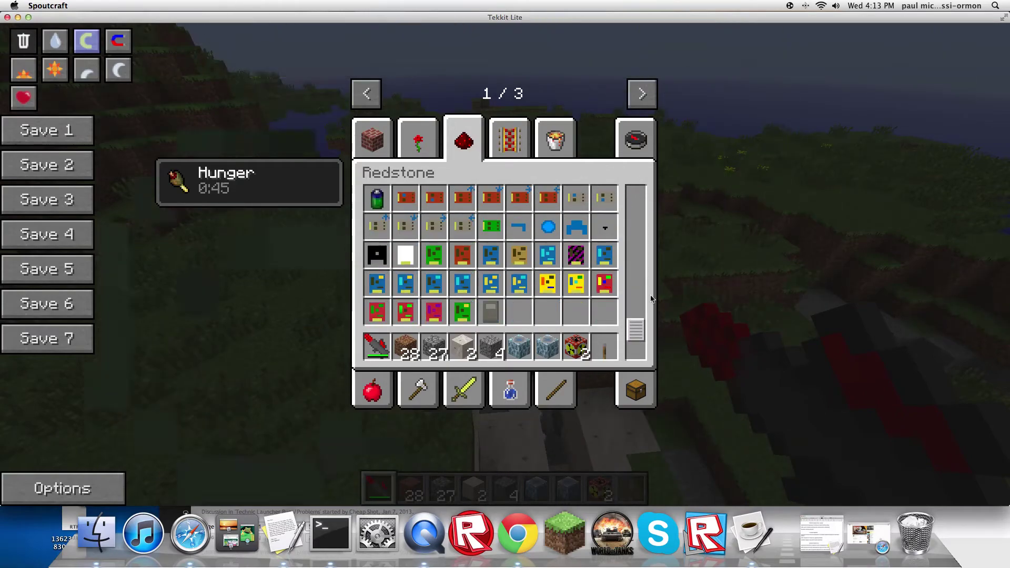
pyautogui.press('e')
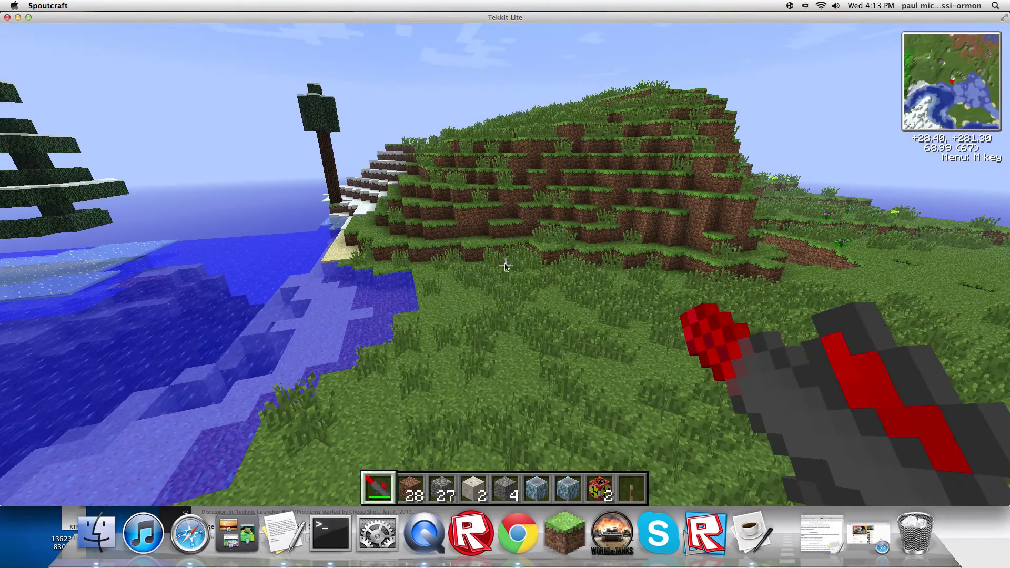
# - Try taking TNT from the Redstone items into the hotbar
pyautogui.press('e')
pyautogui.click(491, 198)
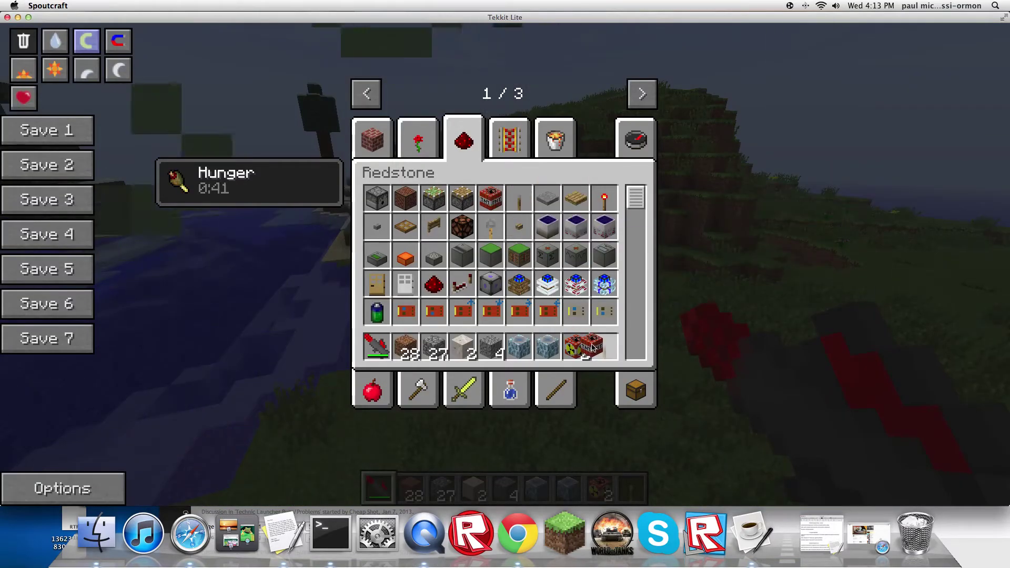
pyautogui.click(518, 207)
pyautogui.press('e')
# - Place a Nuke on the grass beside the pit, put a lever next to it and switch the lever on
pyautogui.scroll(1, 505, 266)
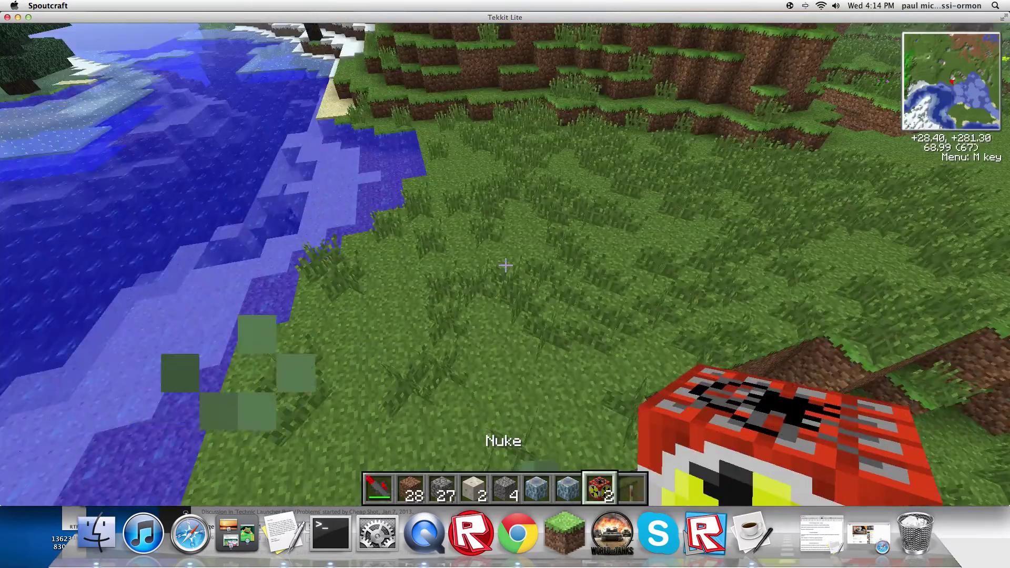
pyautogui.rightClick(504, 265)
pyautogui.scroll(-1, 505, 265)
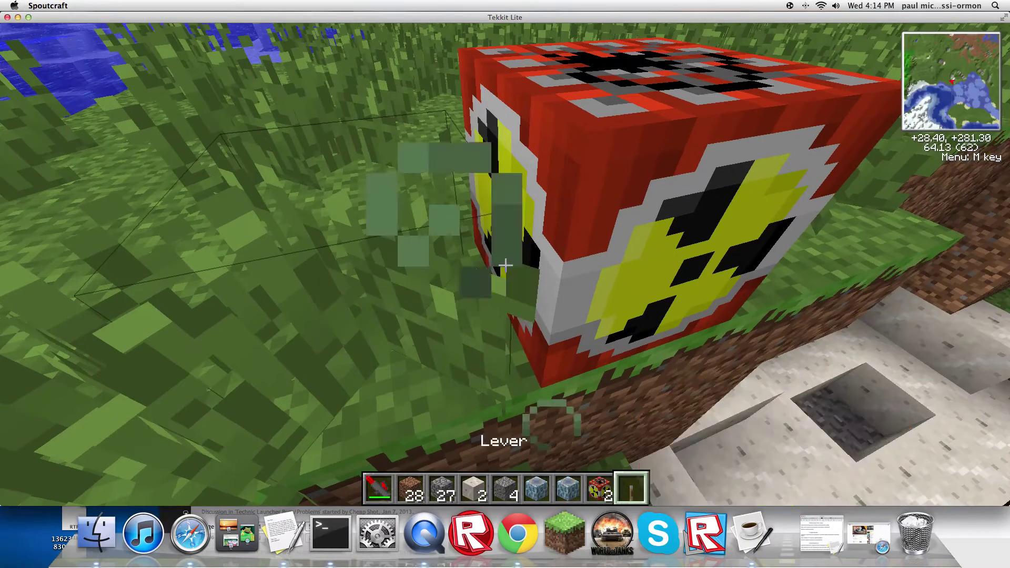
pyautogui.rightClick(505, 265)
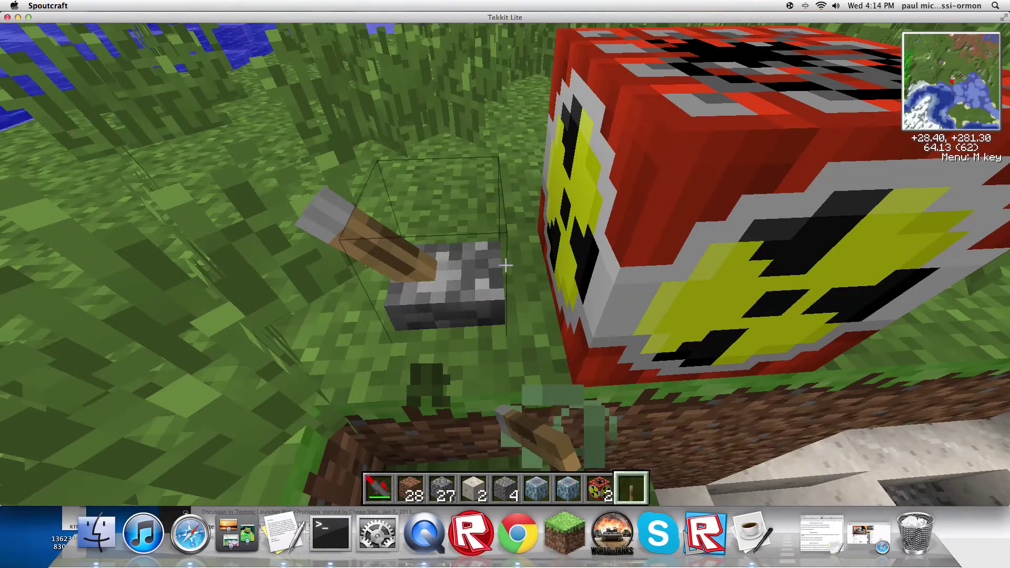
pyautogui.rightClick(505, 266)
# - Fly backward and upward to a safe distance from the armed Nuke, keep it in view, and pause and resume the game
pyautogui.press('s')
pyautogui.press('space')
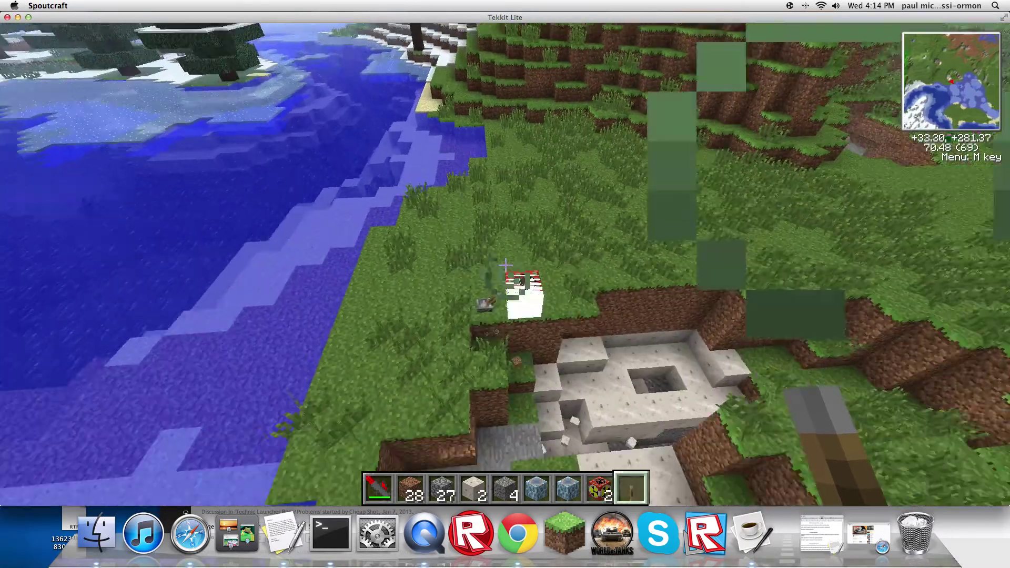
pyautogui.press('s')
pyautogui.press('space')
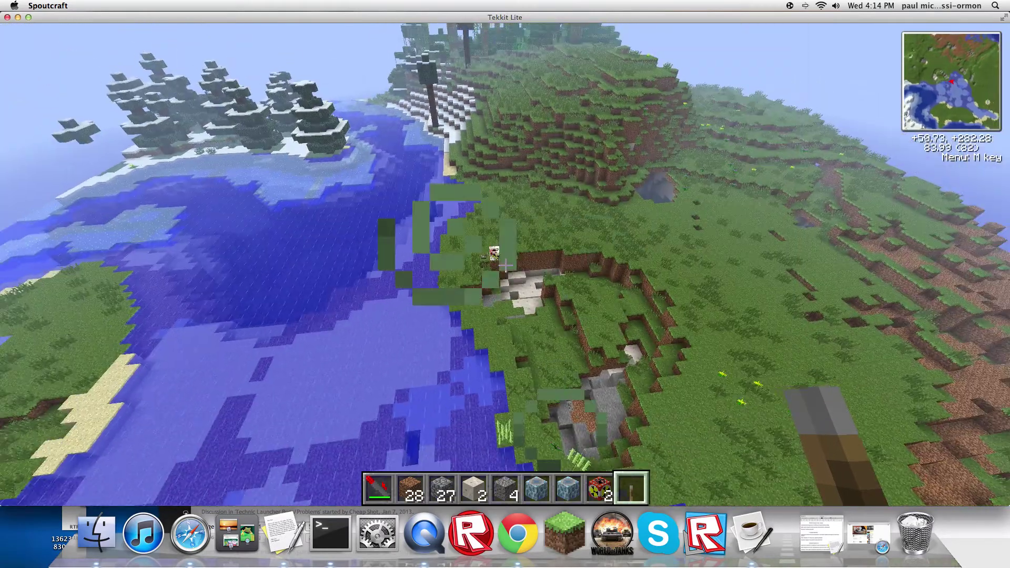
pyautogui.press('w')
pyautogui.press('shift')
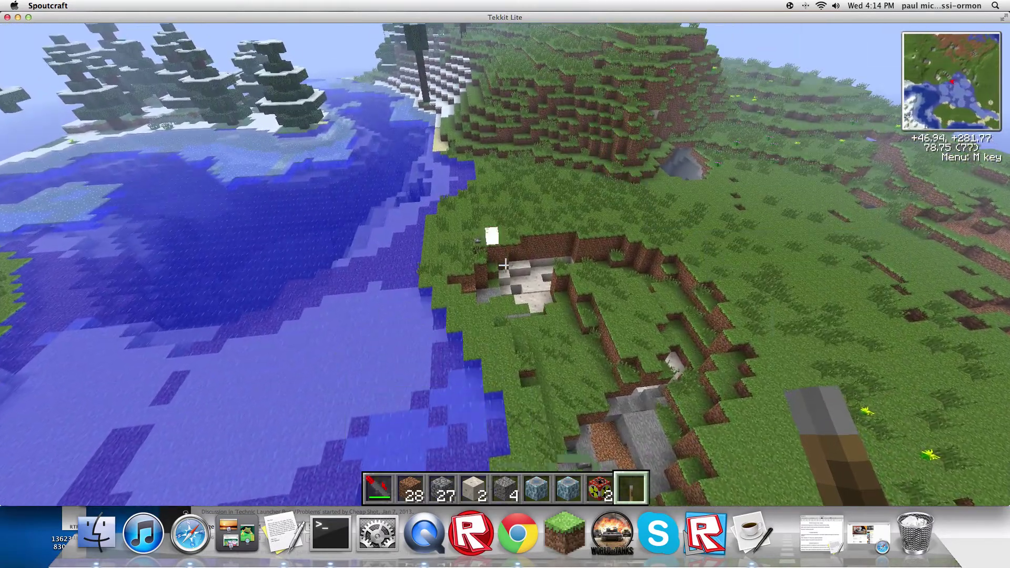
pyautogui.press('Escape')
pyautogui.click(435, 170)
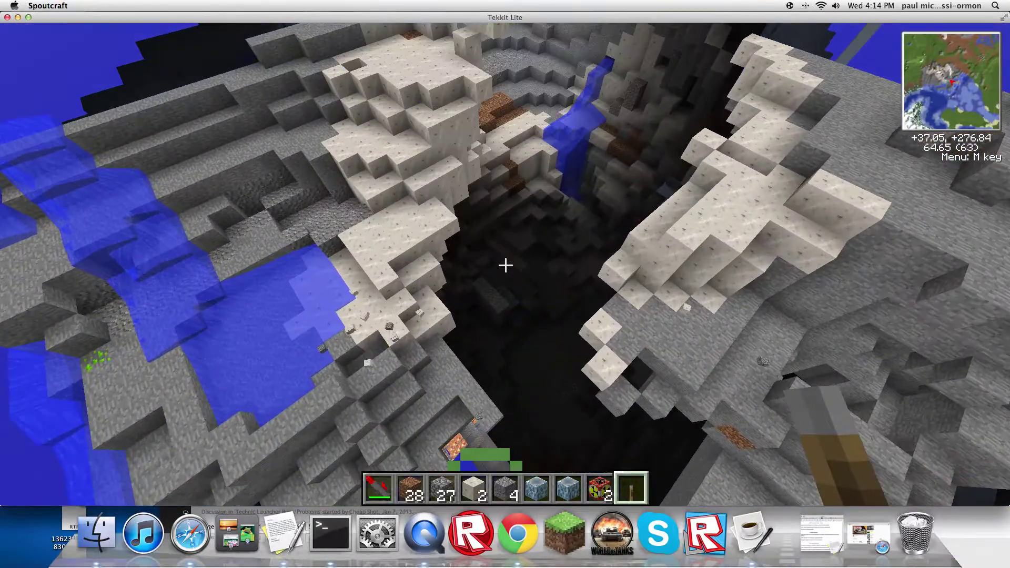
# - Fly through the explosion crater to inspect its stone walls and flooded edges, then pause at the game menu
pyautogui.press('w')
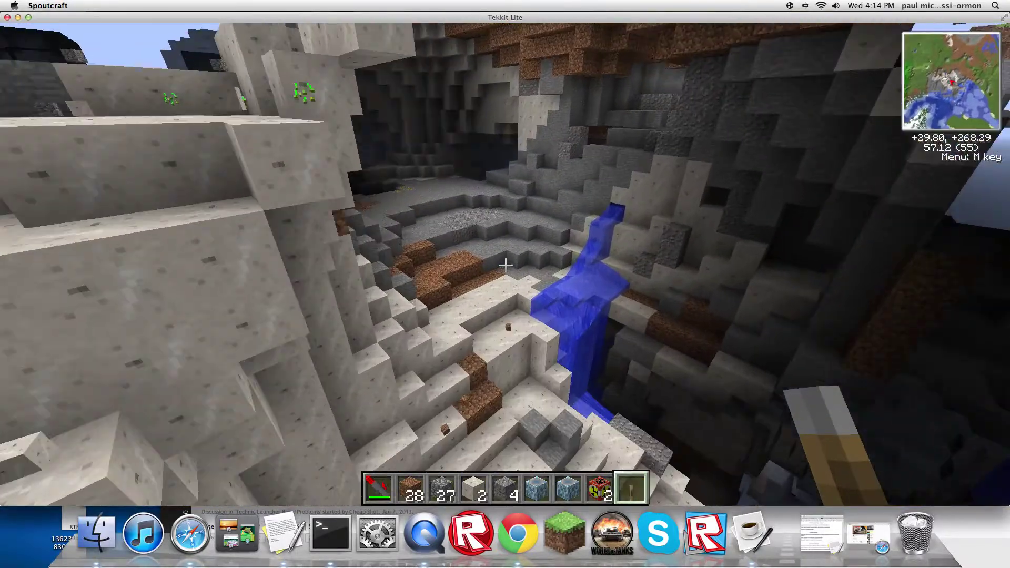
pyautogui.press('w')
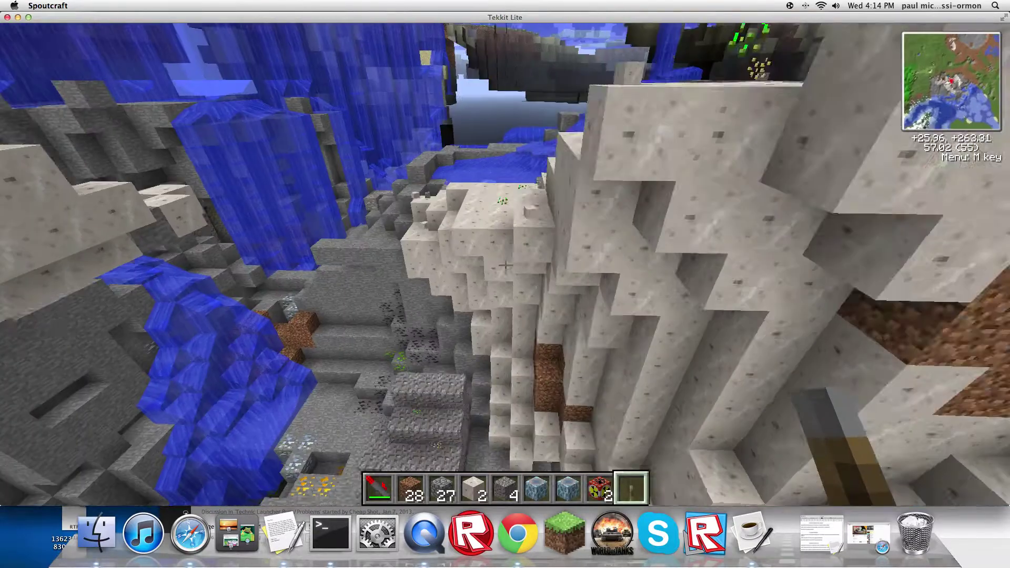
pyautogui.press('w')
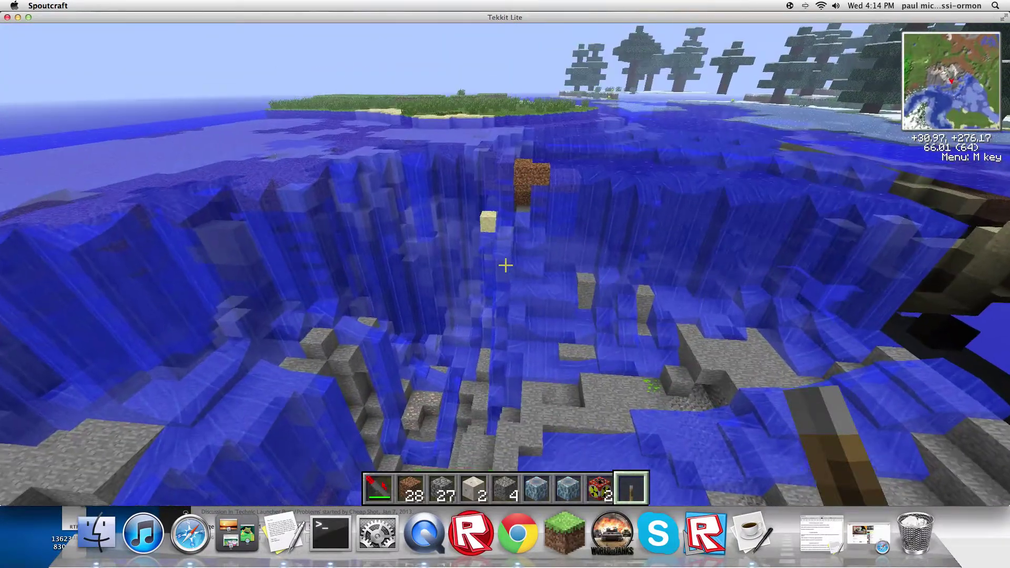
pyautogui.press('w')
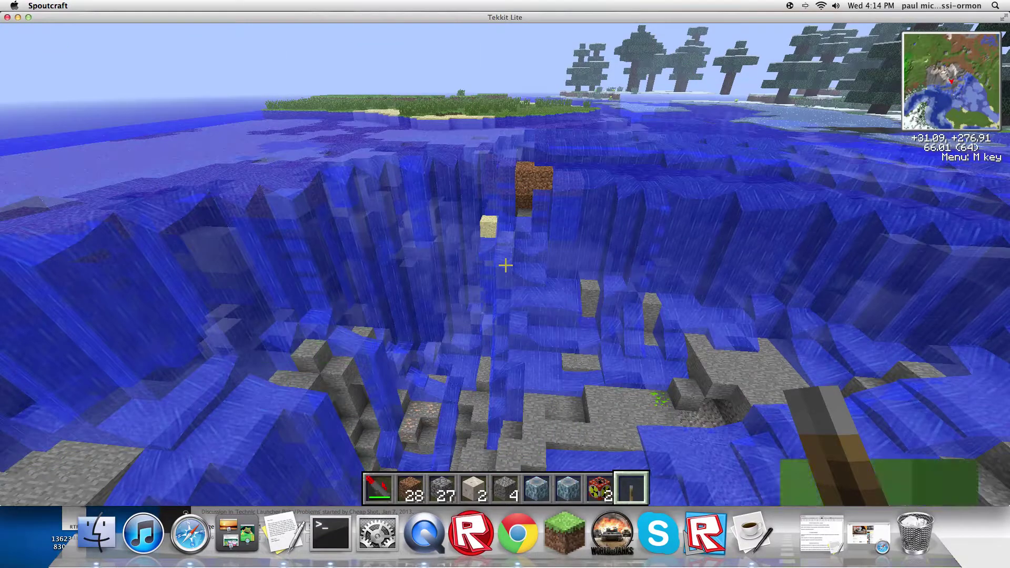
pyautogui.press('Escape')
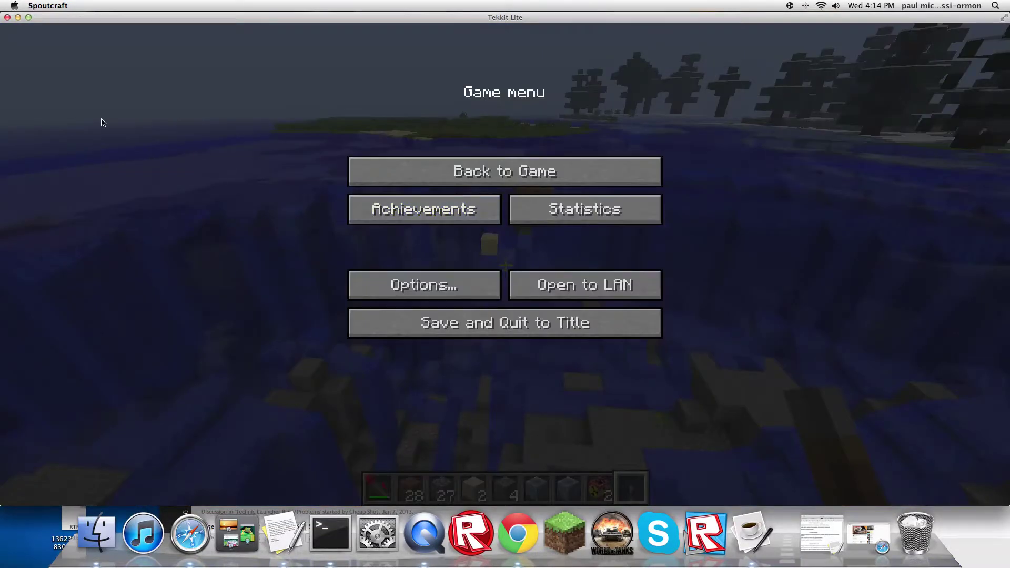